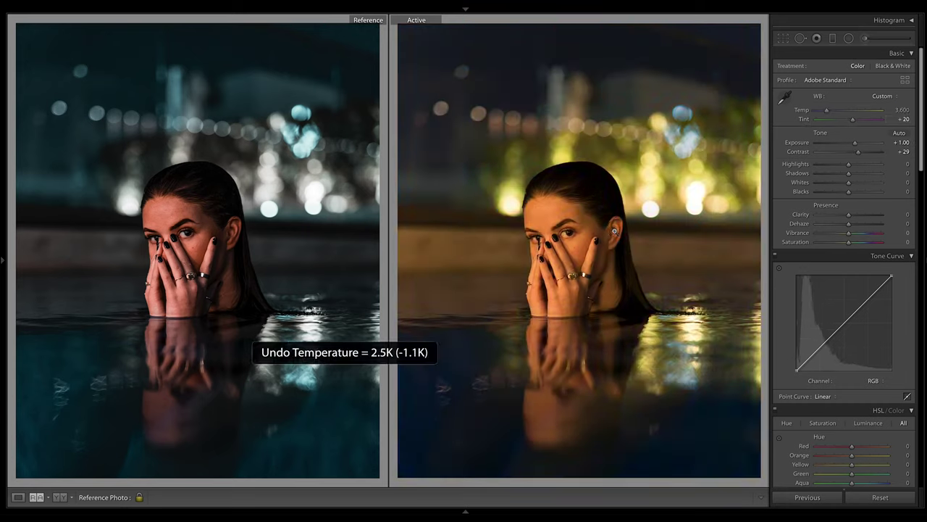
Step: Scroll the Develop right panel while comparing the warm portrait with the teal reference
scroll(844, 217, "down", 2)
left_click_drag(868, 243, 868, 233)
scroll(844, 217, "down", 3)
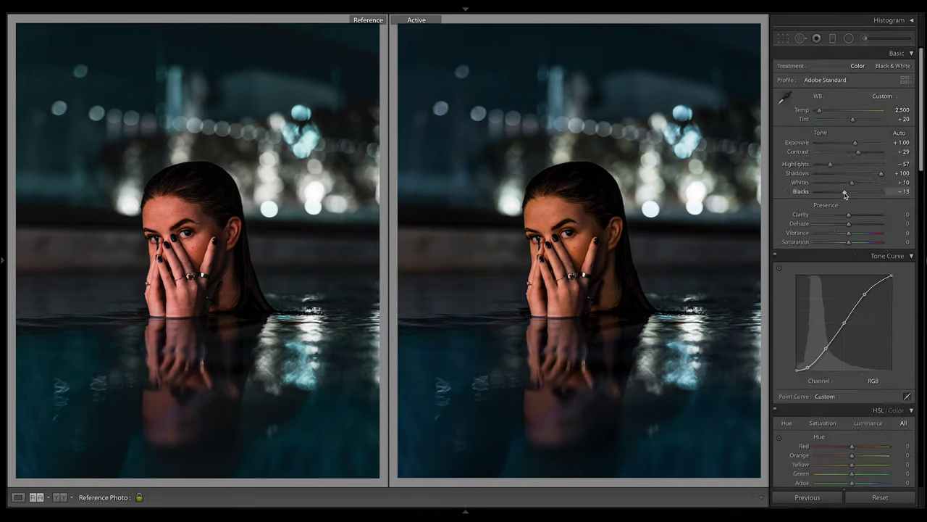
scroll(845, 194, "down", 15)
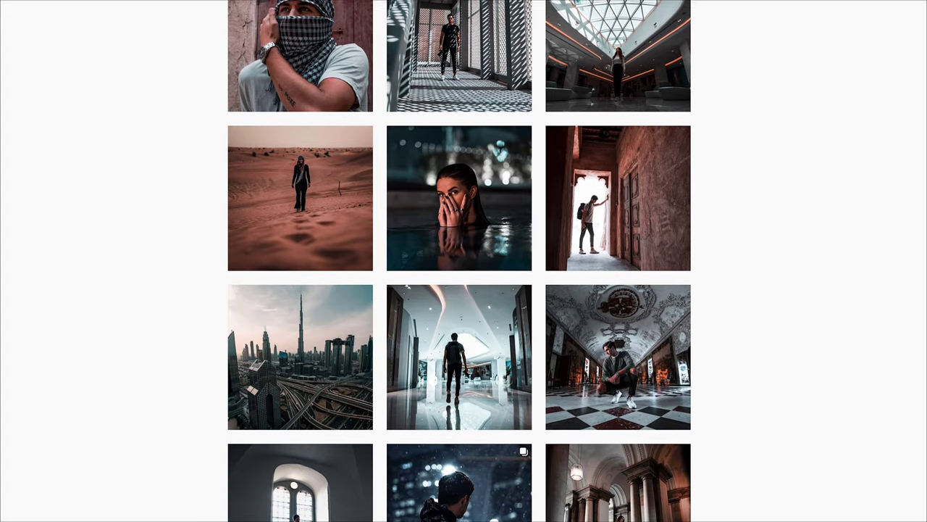
Step: View the pool portrait post larger on the profile, then close it
scroll(464, 261, "up", 3)
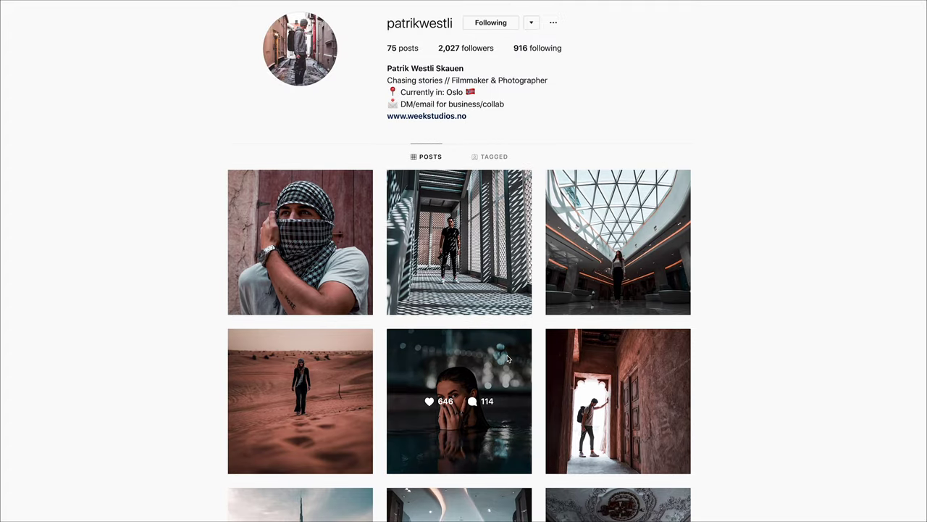
left_click(472, 393)
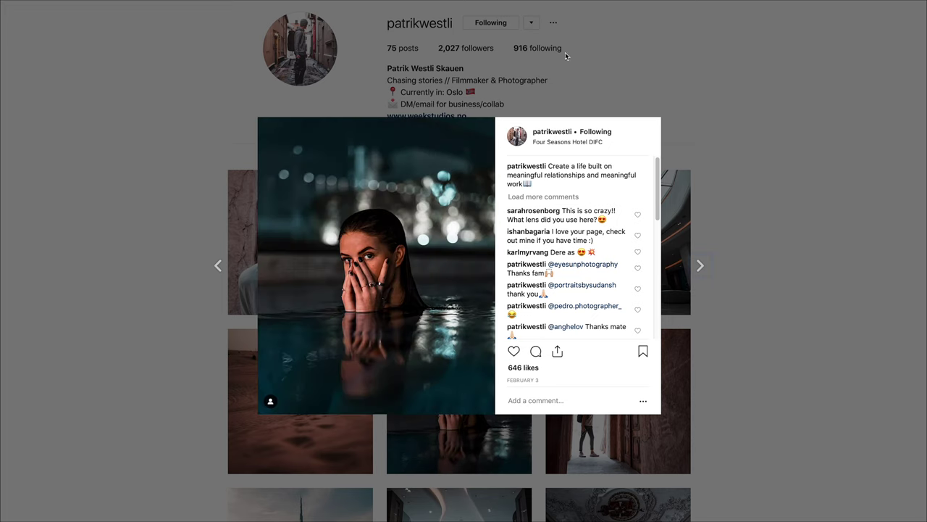
key("Escape")
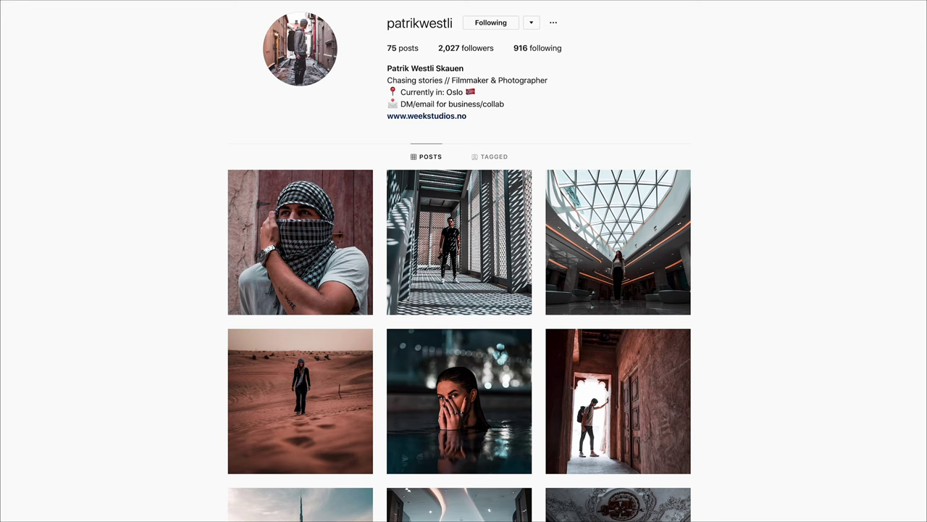
Step: Browse down the profile's photo grid and open another post
scroll(459, 289, "down", 5)
scroll(459, 289, "up", 5)
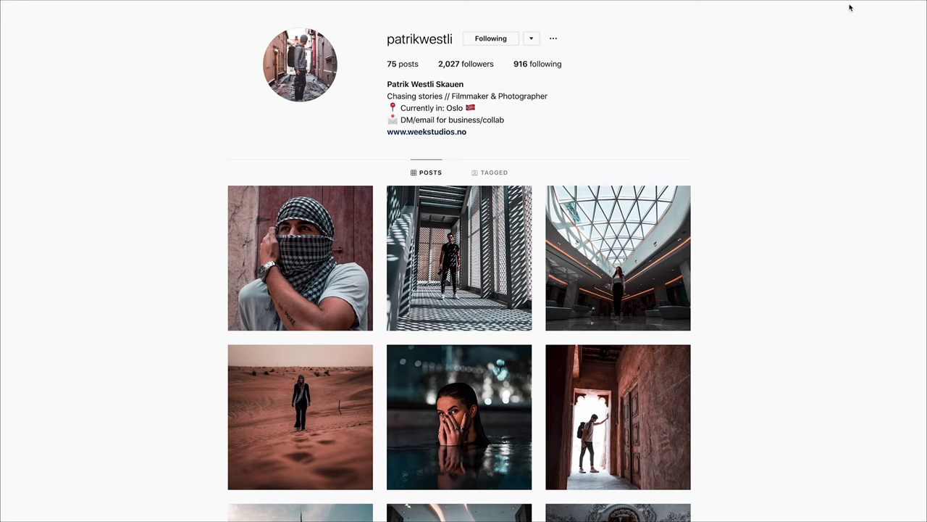
scroll(459, 290, "down", 2)
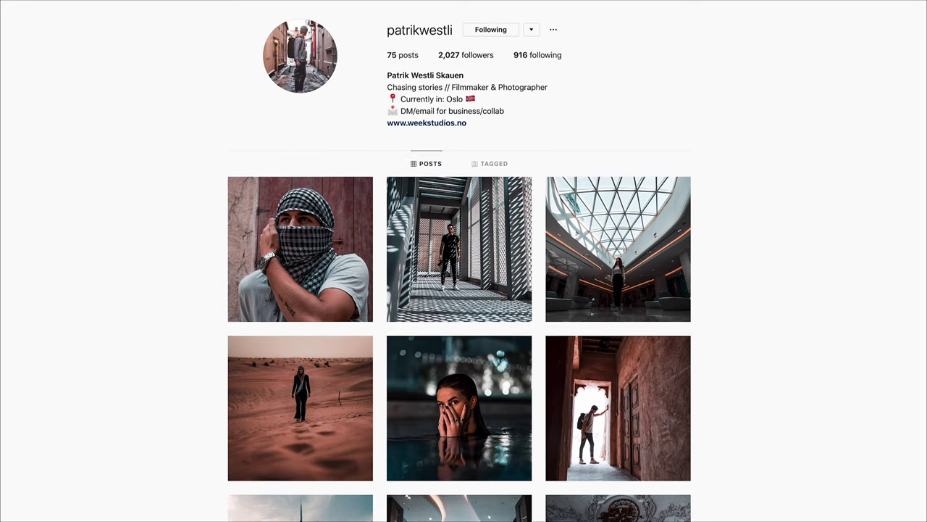
scroll(460, 290, "down", 4)
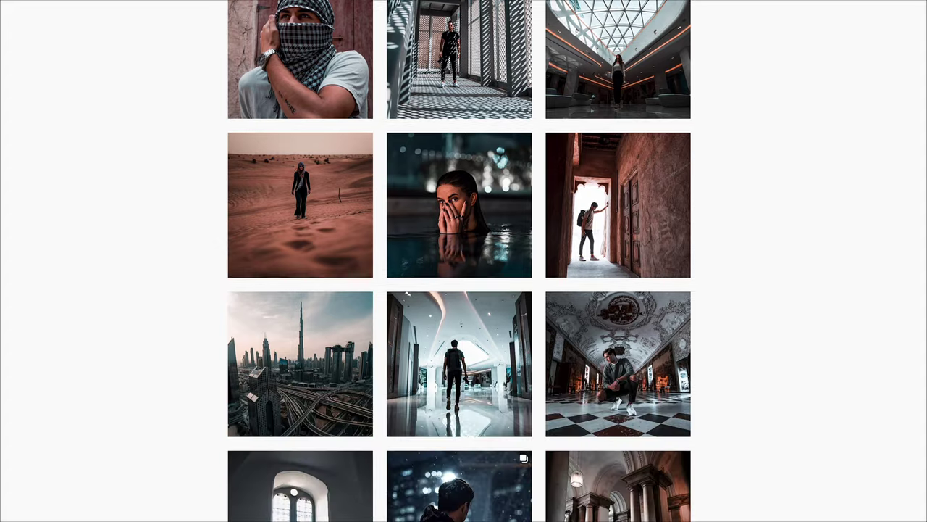
scroll(459, 290, "down", 3)
scroll(459, 290, "down", 1)
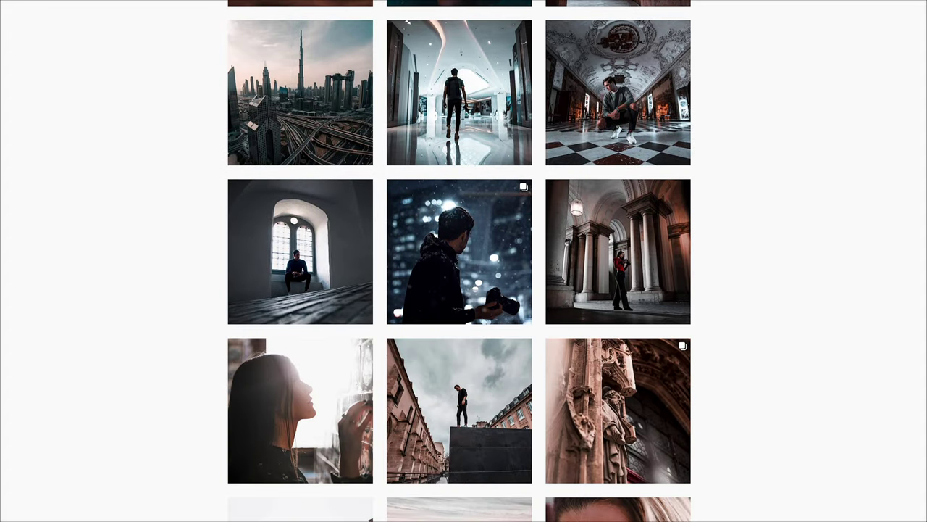
scroll(459, 289, "down", 2)
scroll(460, 289, "up", 6)
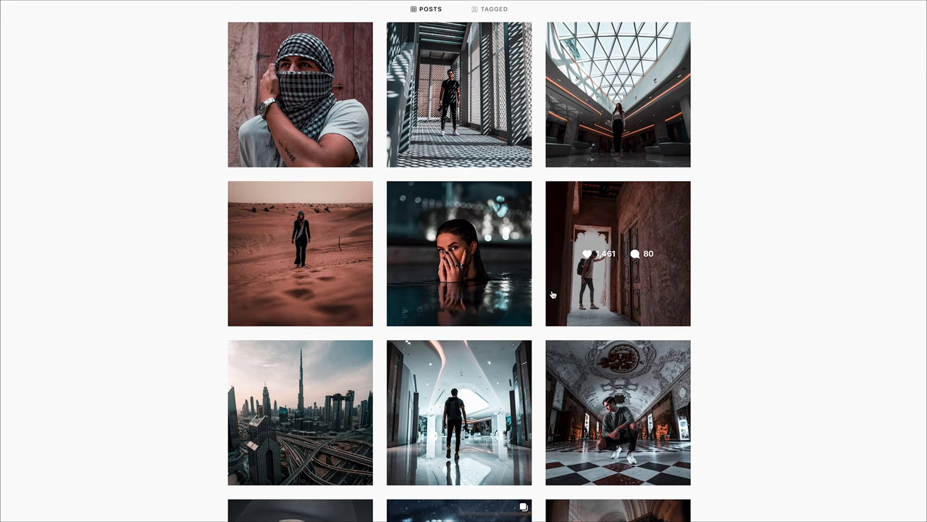
left_click(362, 387)
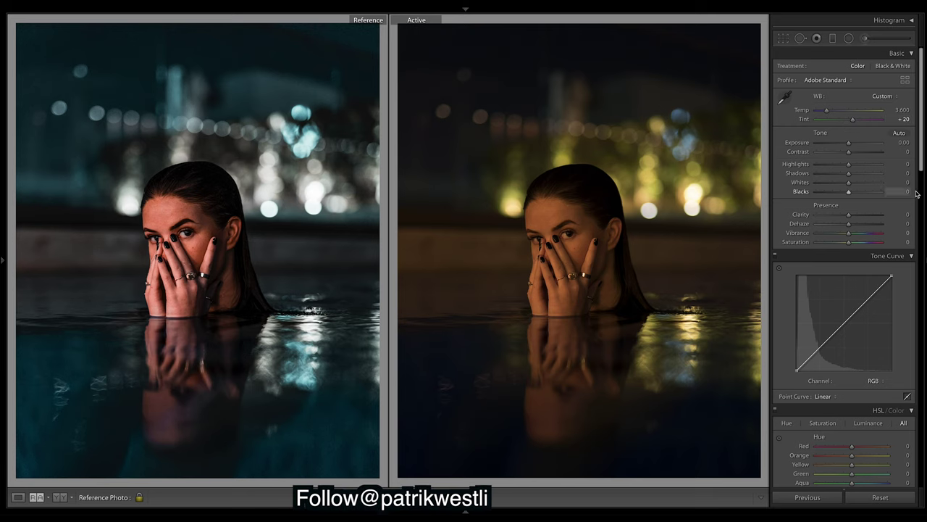
Step: Enable Profile Corrections and Remove Chromatic Aberration, then start raising Exposure in Basic
scroll(921, 82, "down", 5)
scroll(775, 408, "down", 10)
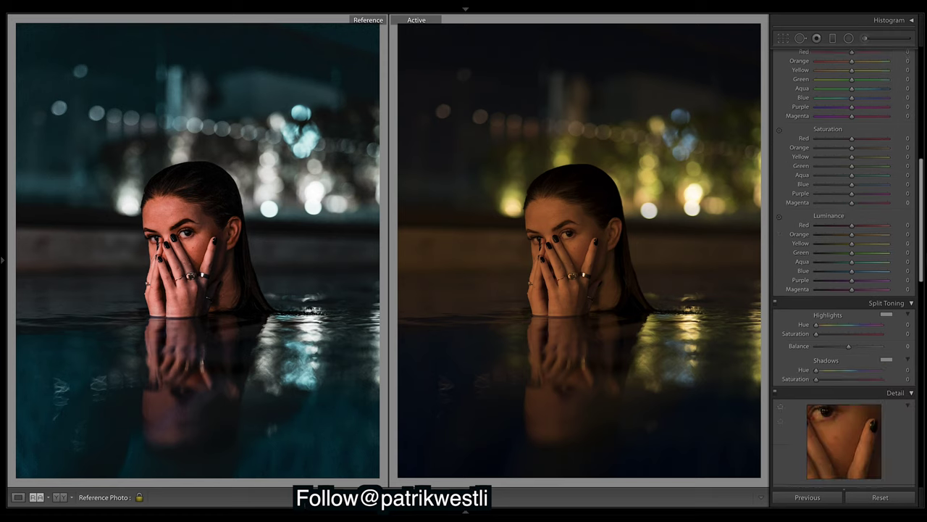
left_click(781, 402)
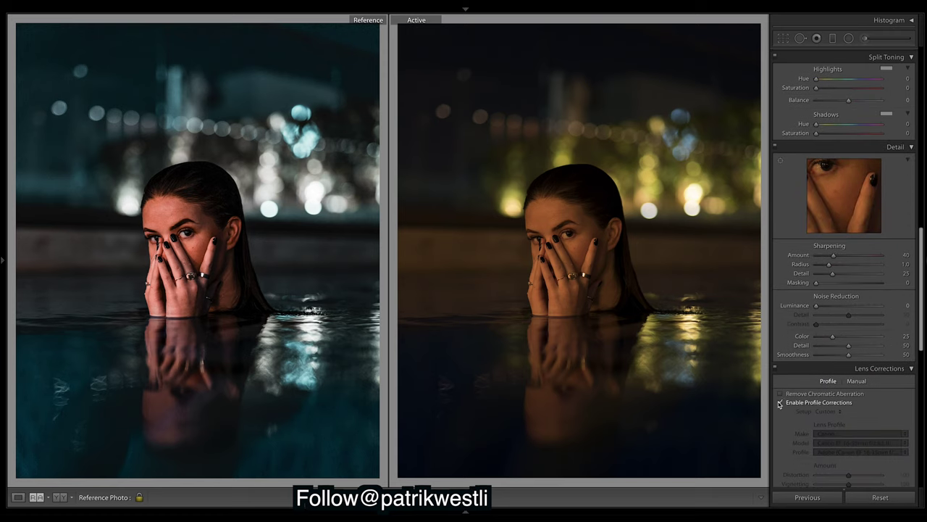
left_click(780, 394)
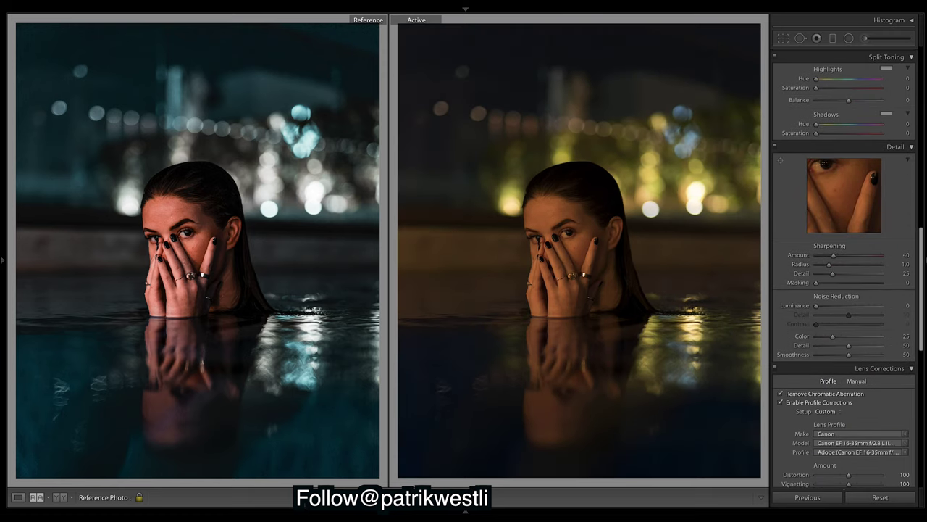
scroll(844, 276, "up", 15)
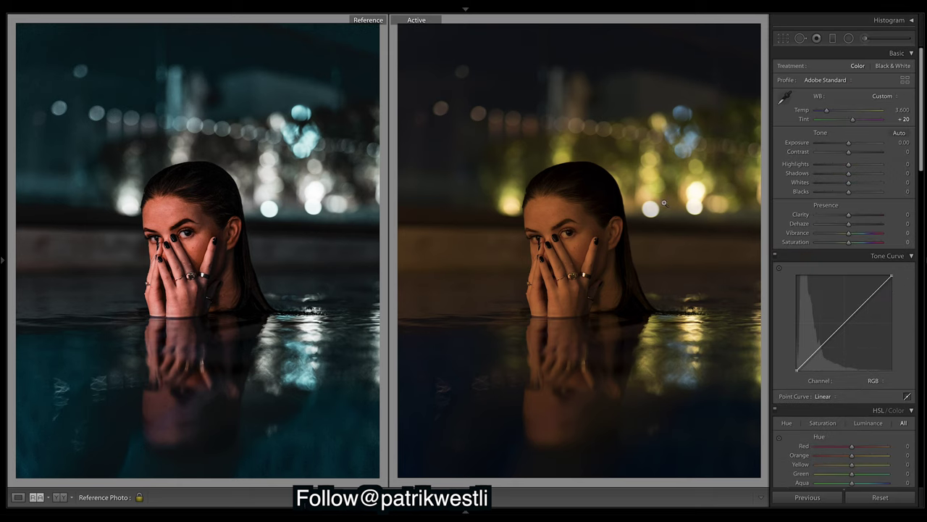
left_click_drag(848, 143, 859, 156)
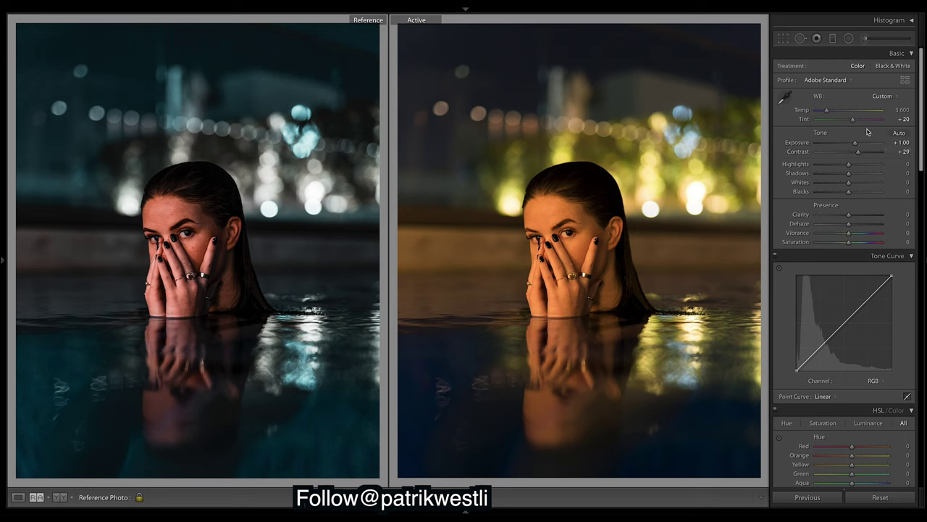
Step: Set white balance Temp to 2,500, then undo and redo it to compare the cooler cast
left_click(907, 110)
type("2,")
type("500")
key("Return")
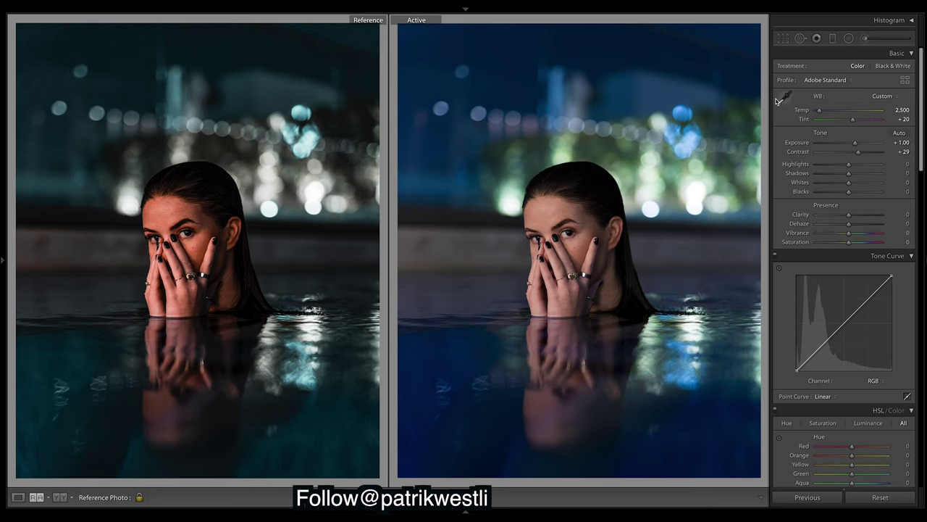
left_click_drag(922, 102, 922, 100)
key("ctrl+z")
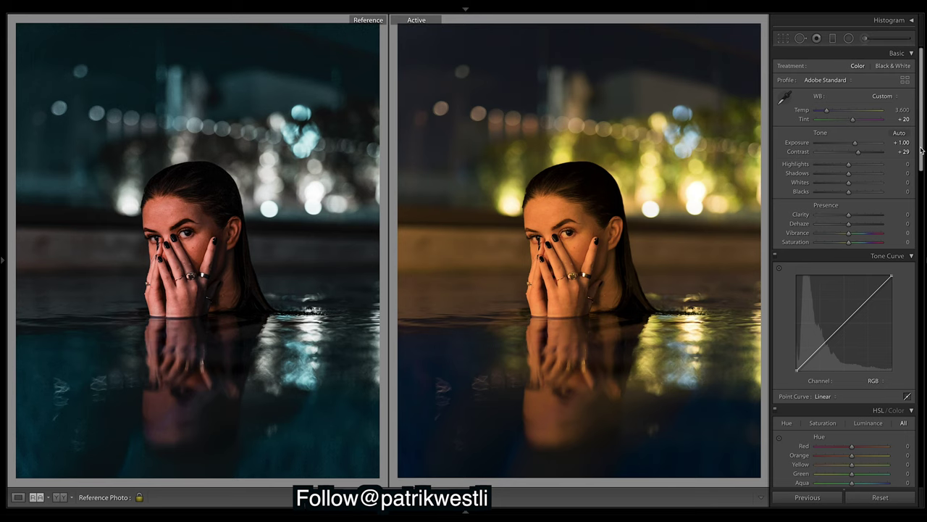
key("ctrl+y")
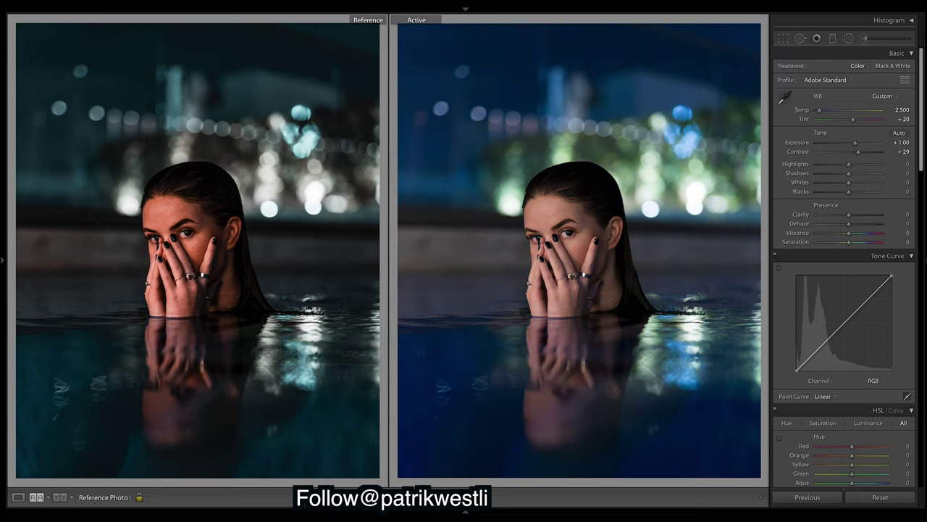
Step: Set Shadows to +85, Highlights to -65, Whites to +7 and Blacks to -15
left_click_drag(923, 69, 922, 73)
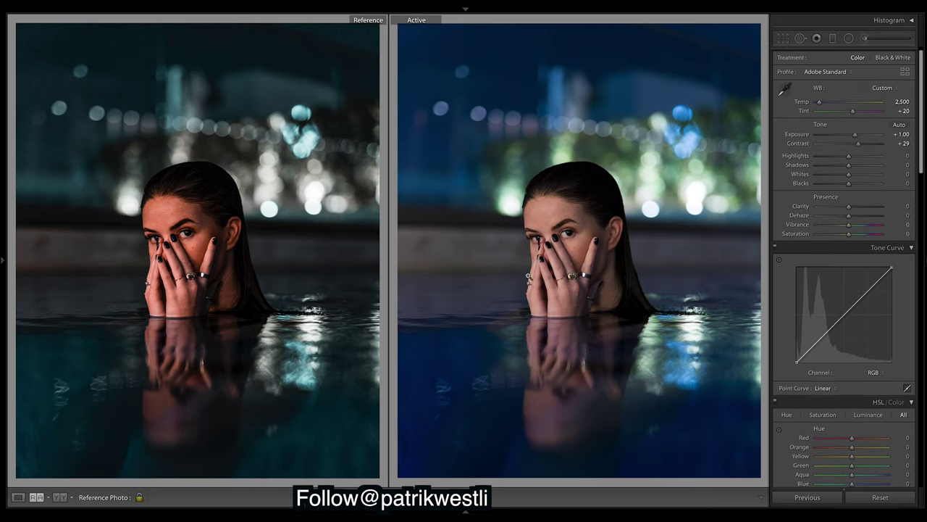
left_click(879, 166)
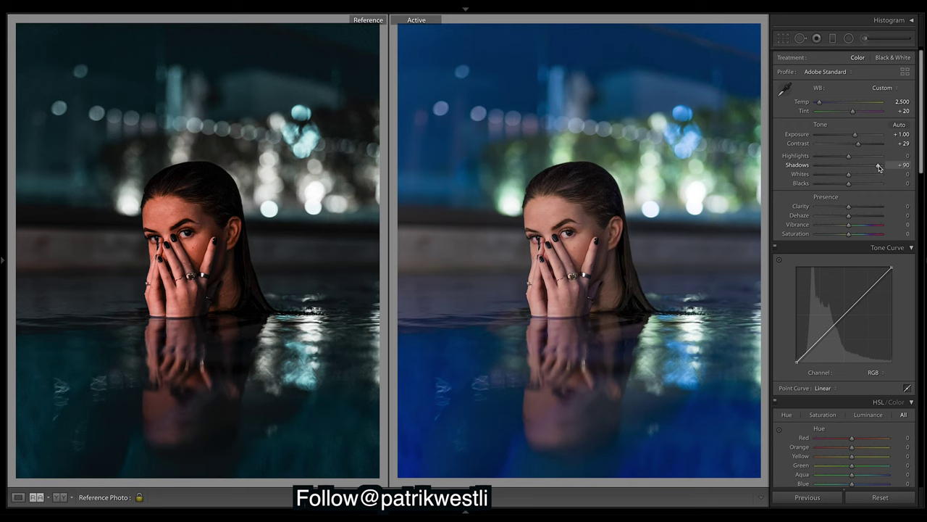
left_click_drag(878, 166, 851, 167)
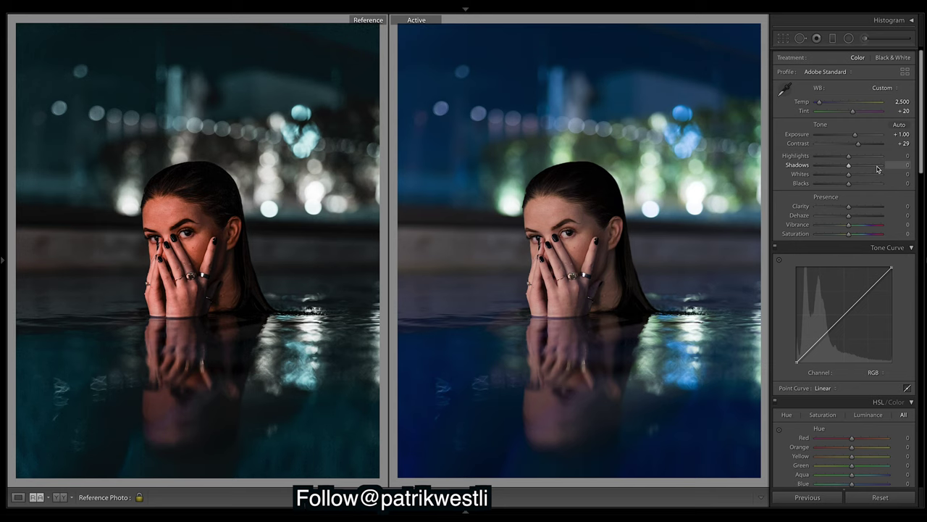
left_click(878, 168)
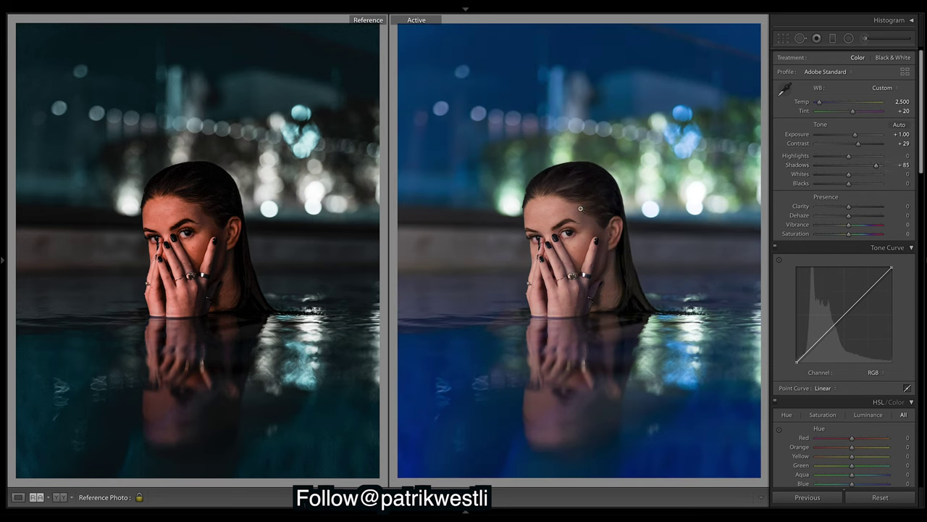
left_click(827, 157)
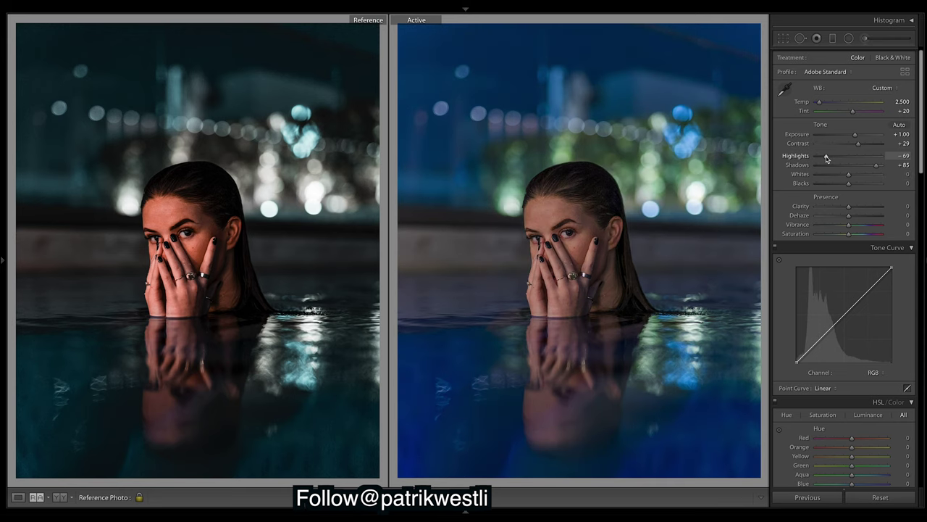
left_click(828, 157)
left_click(851, 174)
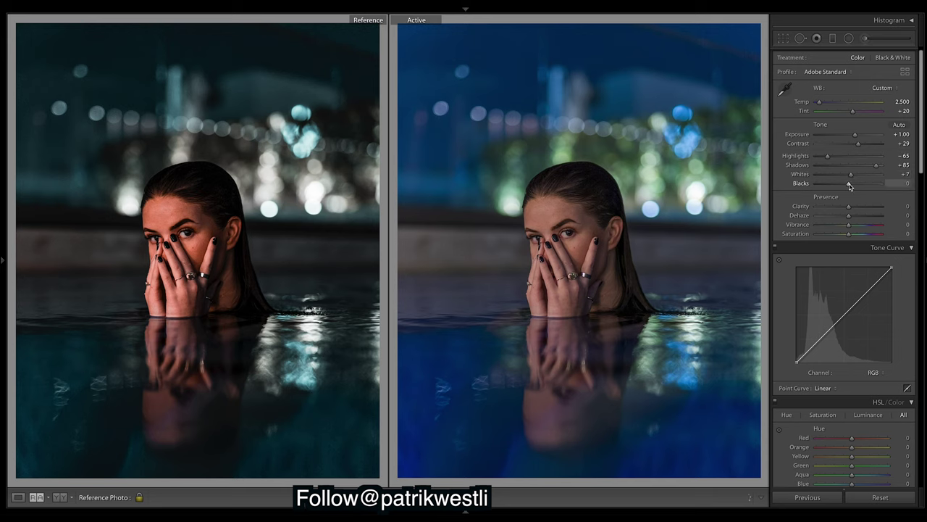
left_click_drag(849, 185, 843, 185)
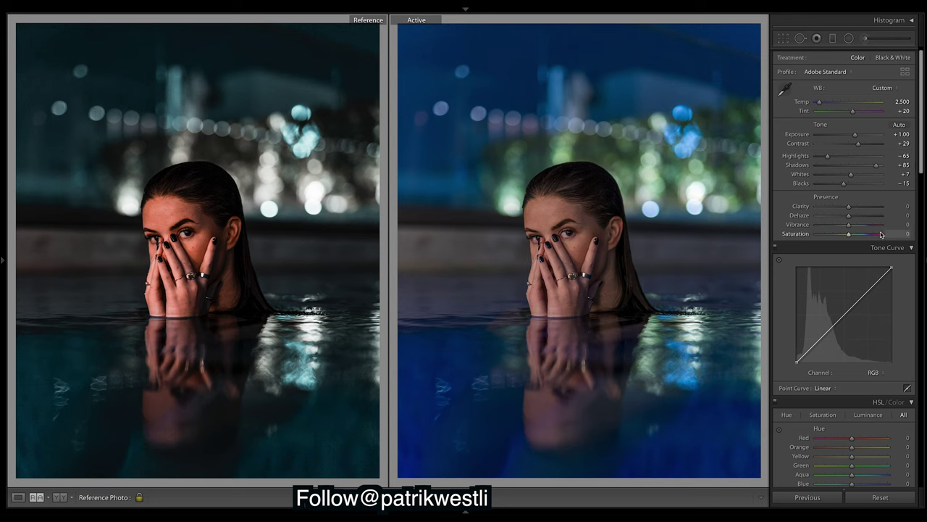
Step: Try Contrast +54 and undo it, then settle Shadows at +45 and Blacks at -39
left_click(867, 145)
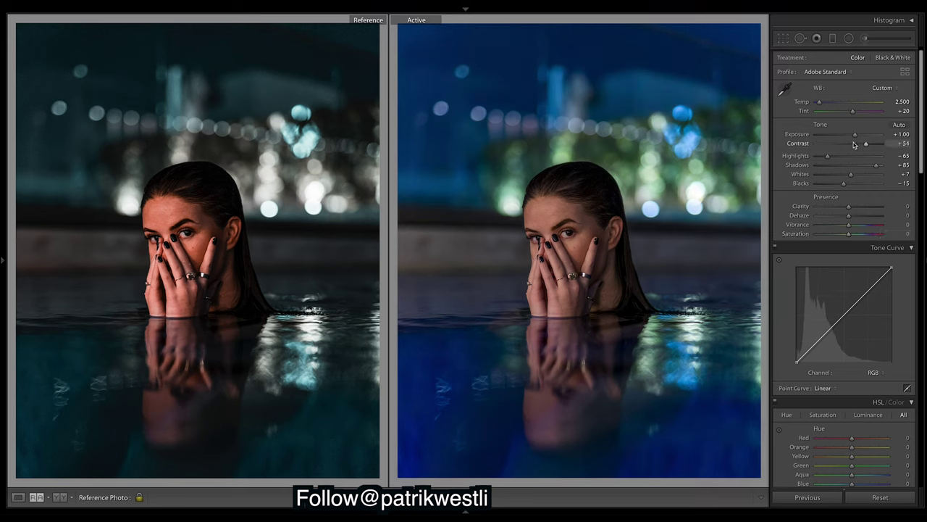
key("ctrl+z")
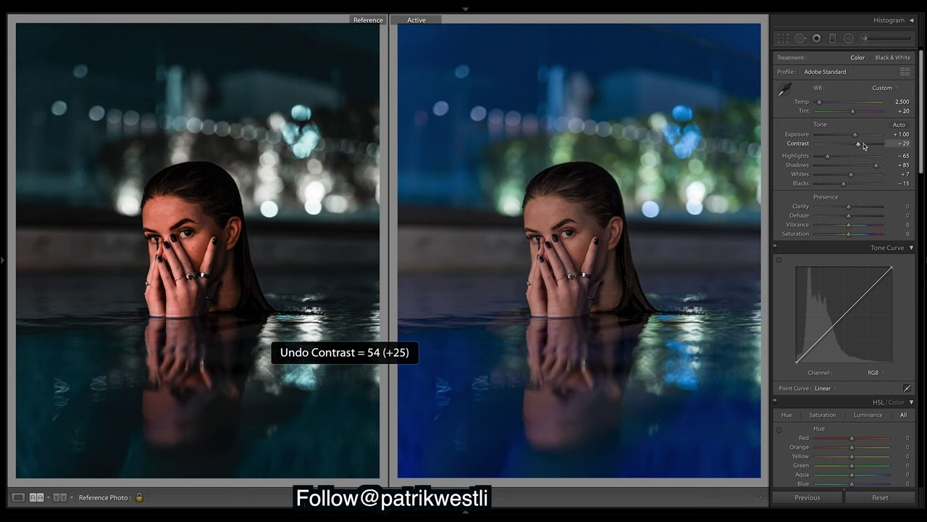
left_click(857, 165)
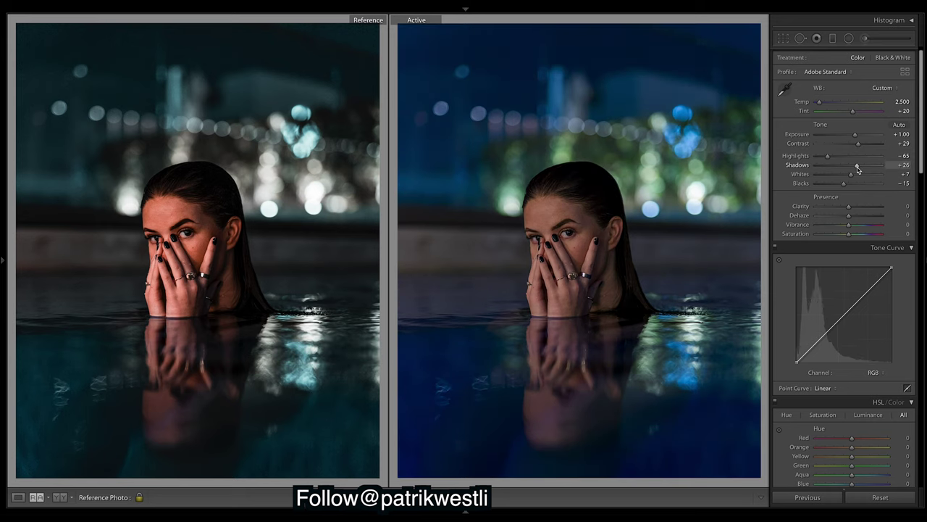
left_click(835, 183)
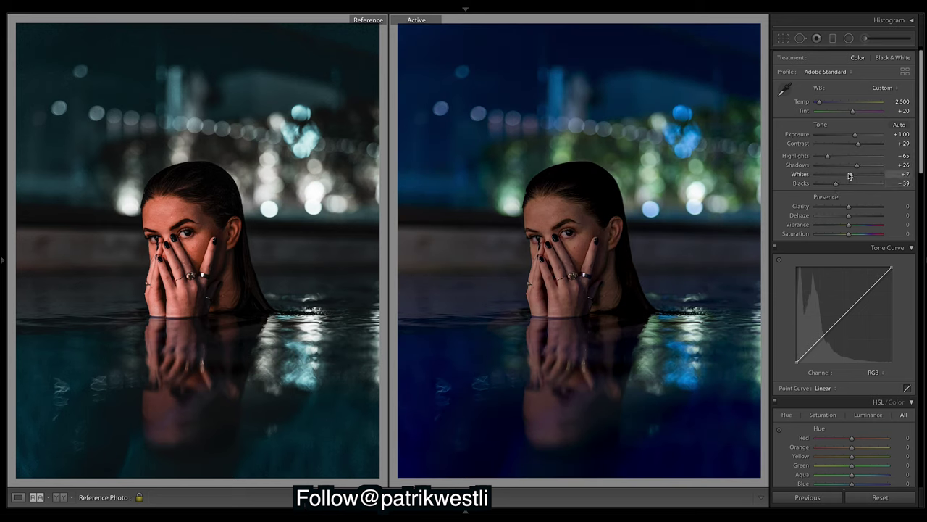
left_click_drag(857, 165, 863, 166)
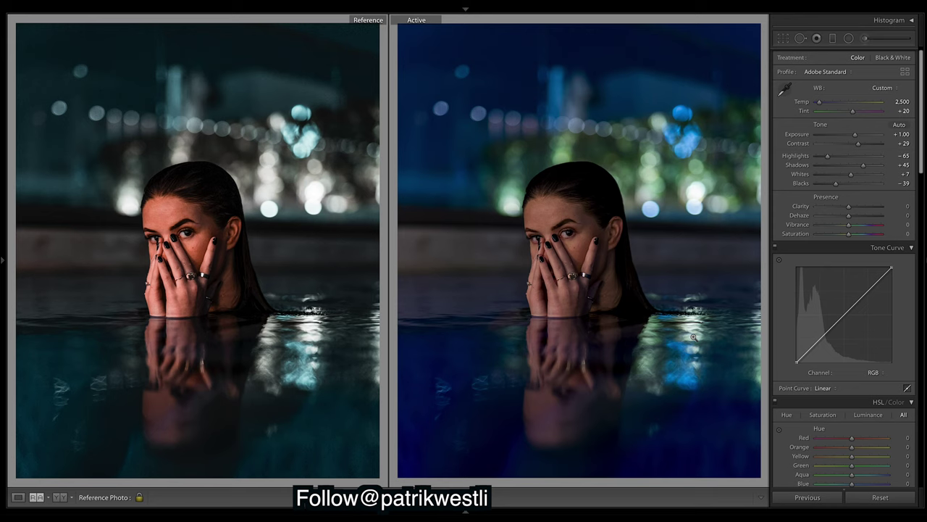
Step: Undo the curve point and shadow/black edits back to Shadows +85, then set Whites to +10
left_click(812, 345)
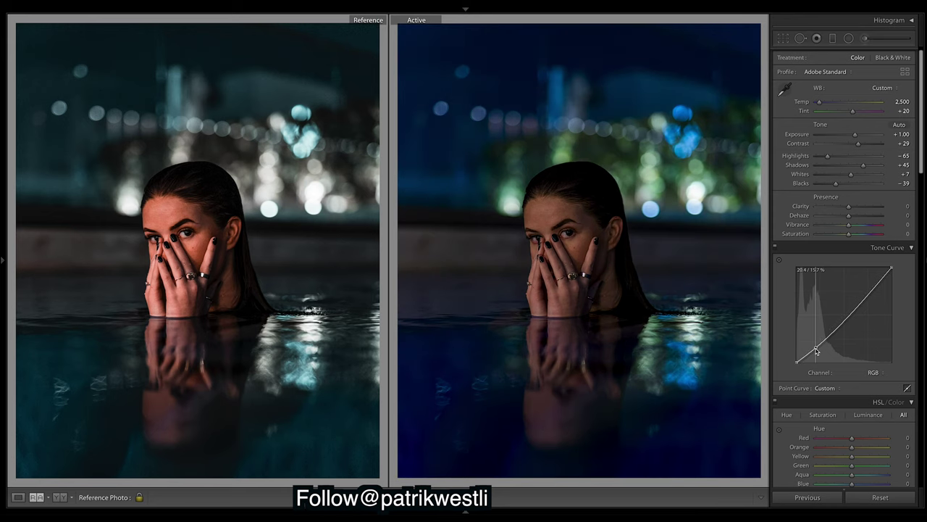
key("ctrl+z")
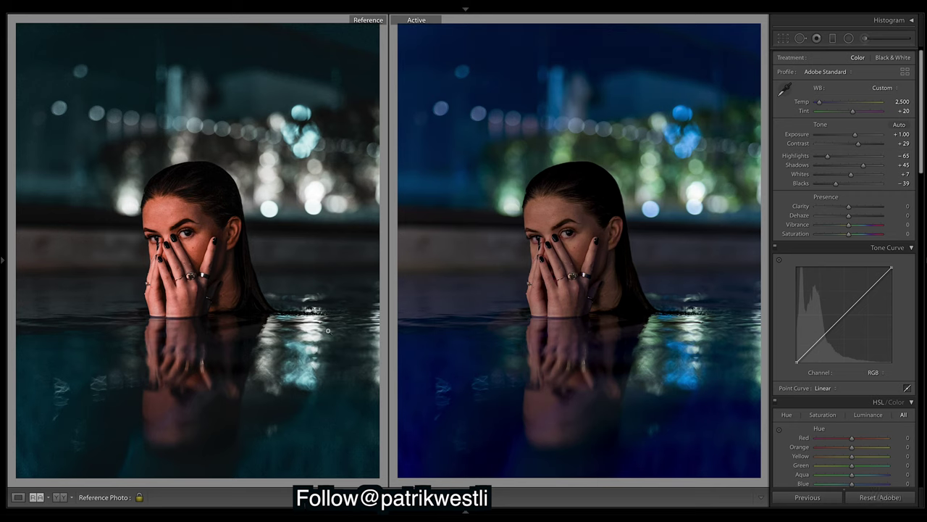
key("ctrl+shift+z")
key("ctrl+z")
key("ctrl+z")
key("ctrl+z")
key("ctrl+z")
key("ctrl+z")
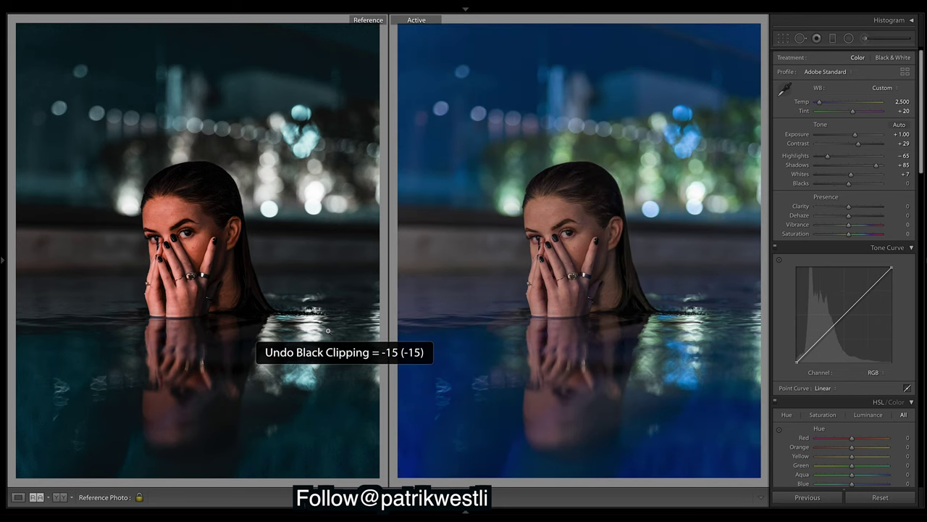
key("ctrl+z")
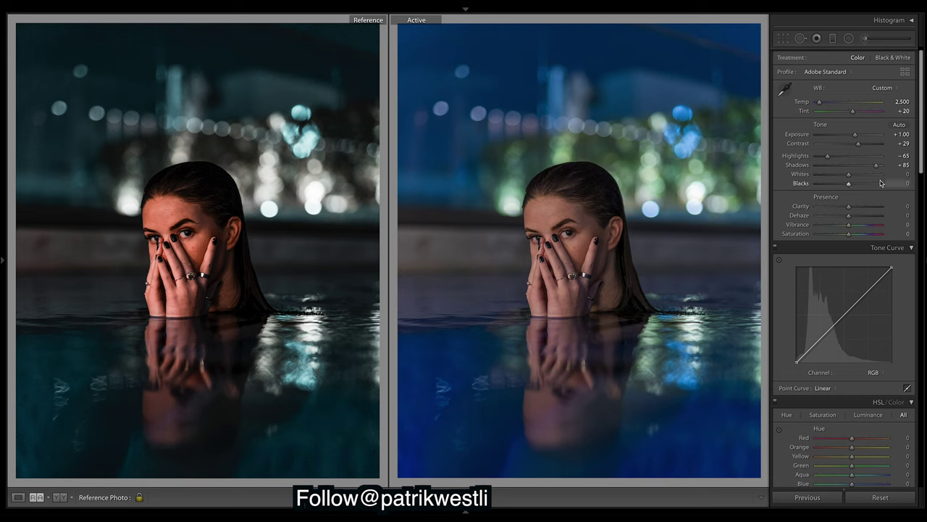
left_click_drag(849, 176, 844, 187)
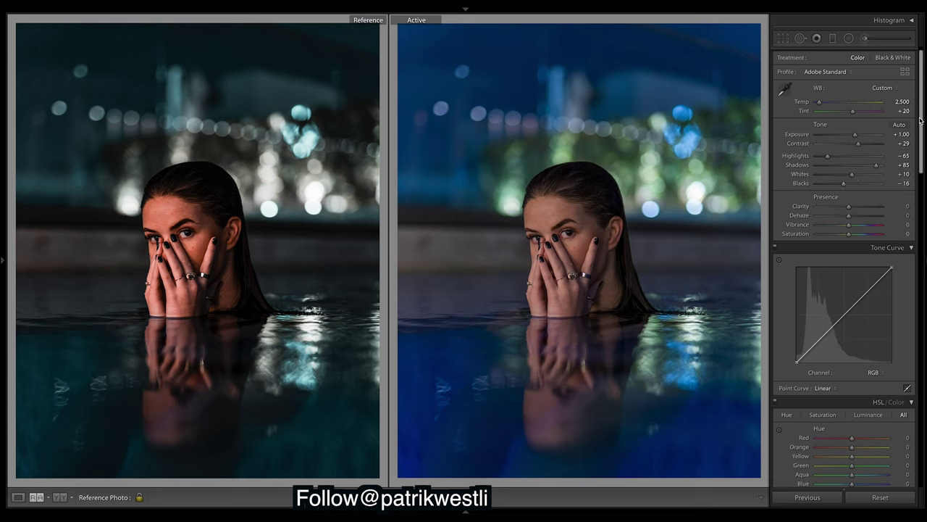
Step: Raise the tone curve's black point and lift the highlights into an S-curve; undo a Contrast +60 trial
left_click_drag(924, 84, 922, 105)
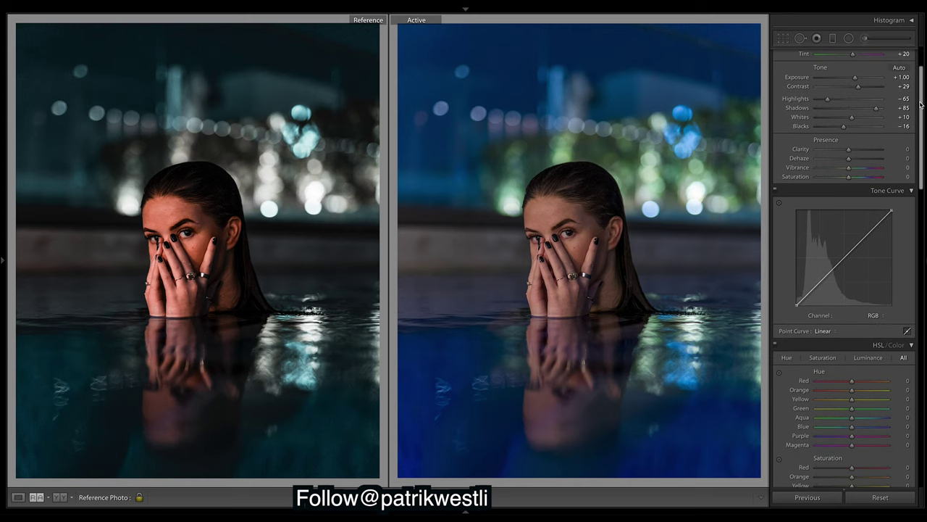
left_click_drag(799, 304, 845, 259)
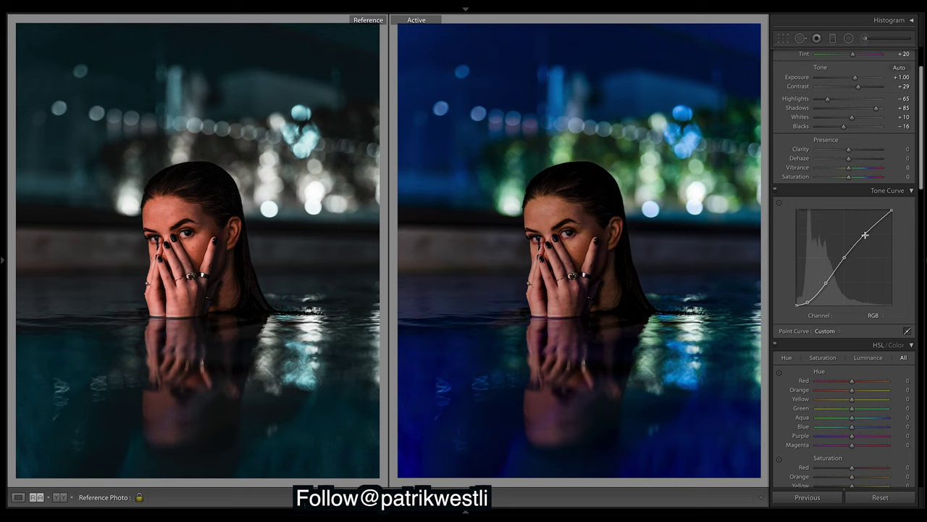
left_click_drag(866, 237, 864, 230)
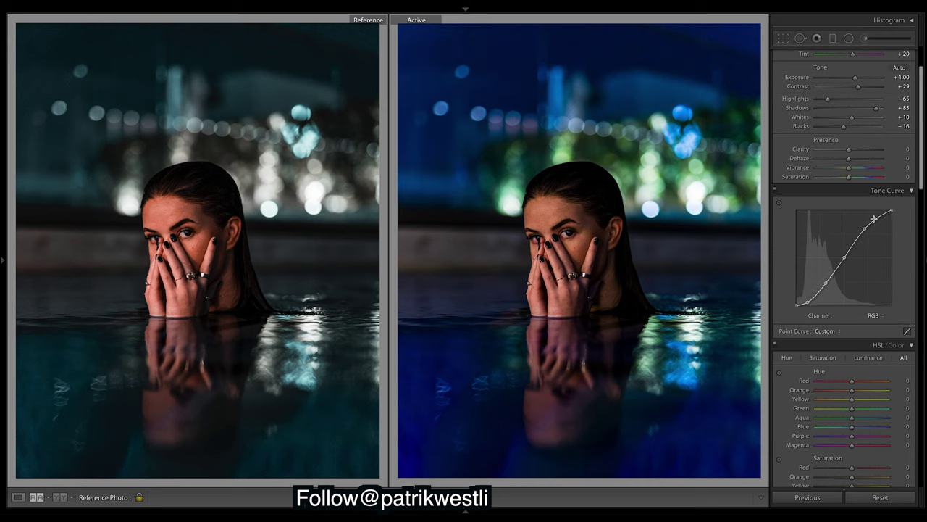
left_click(869, 87)
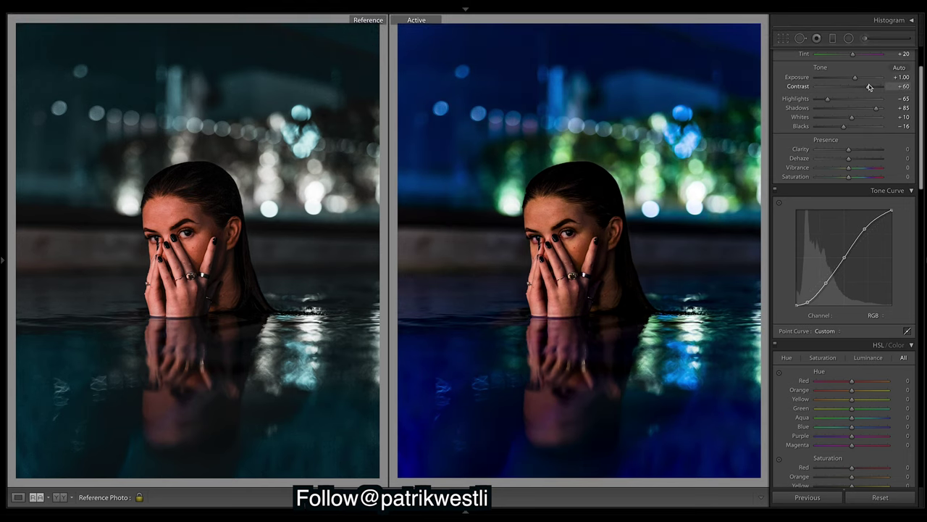
key("ctrl+z")
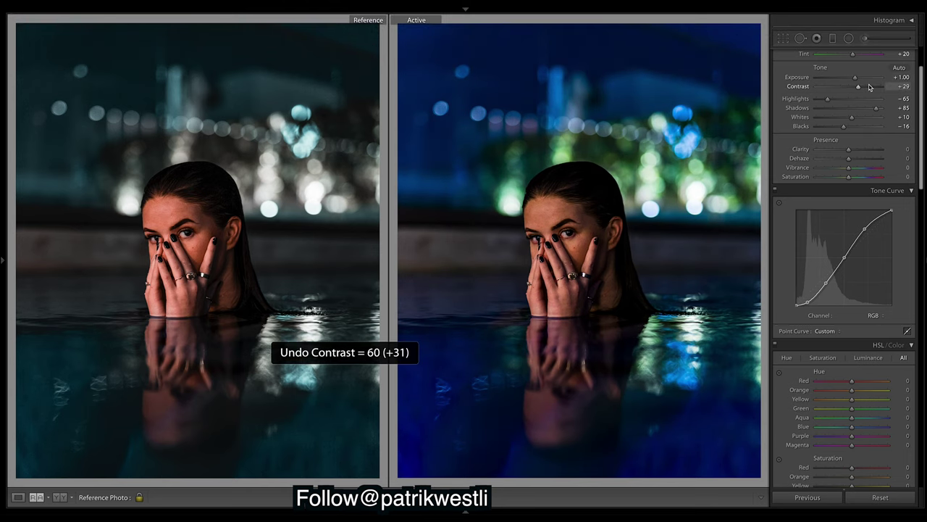
scroll(869, 87, "down", 4)
Step: Make a first saturation pass: Red -51, Orange -55, Yellow -37, Green -42, Aqua -59, Blue -63
scroll(844, 268, "down", 8)
scroll(844, 268, "up", 9)
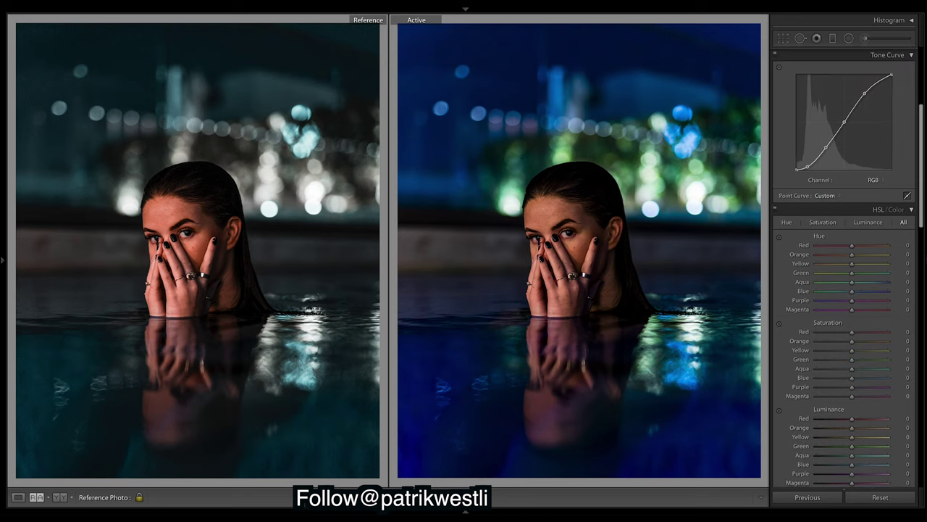
scroll(844, 269, "down", 1)
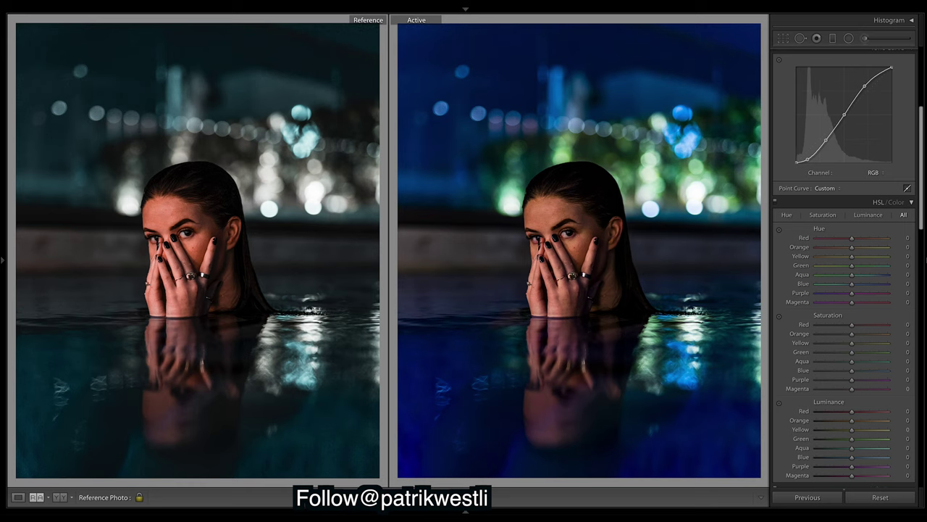
left_click(834, 325)
left_click(832, 333)
left_click(838, 342)
left_click(838, 361)
left_click(838, 352)
left_click(831, 361)
left_click(832, 370)
left_click_drag(832, 373, 831, 372)
Step: Refine saturation to Green -58, Orange -17, Yellow -56, Red -16 and Blue -72
left_click(831, 352)
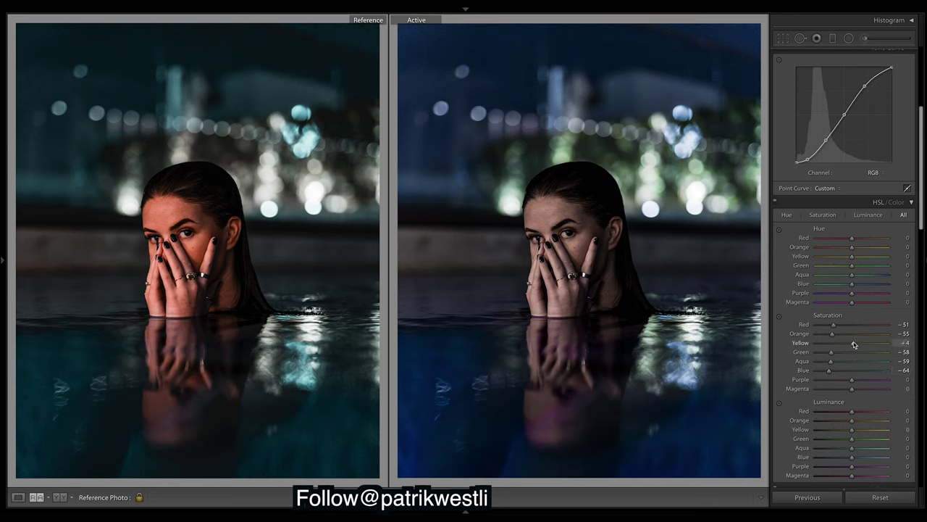
left_click(857, 333)
left_click(853, 325)
mouse_move(855, 343)
left_mouse_down()
mouse_move(833, 346)
mouse_move(854, 336)
mouse_move(847, 334)
left_mouse_up()
left_click(846, 326)
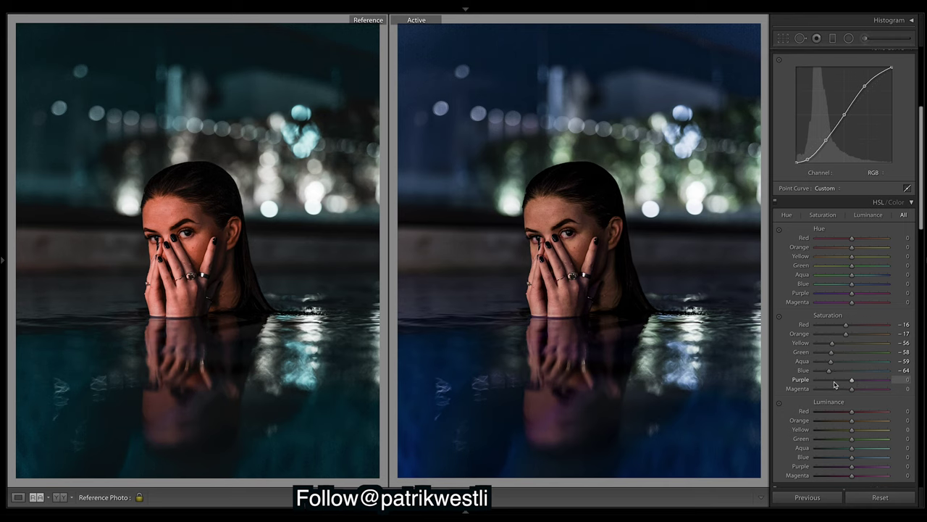
left_click_drag(830, 371, 828, 366)
scroll(844, 268, "down", 10)
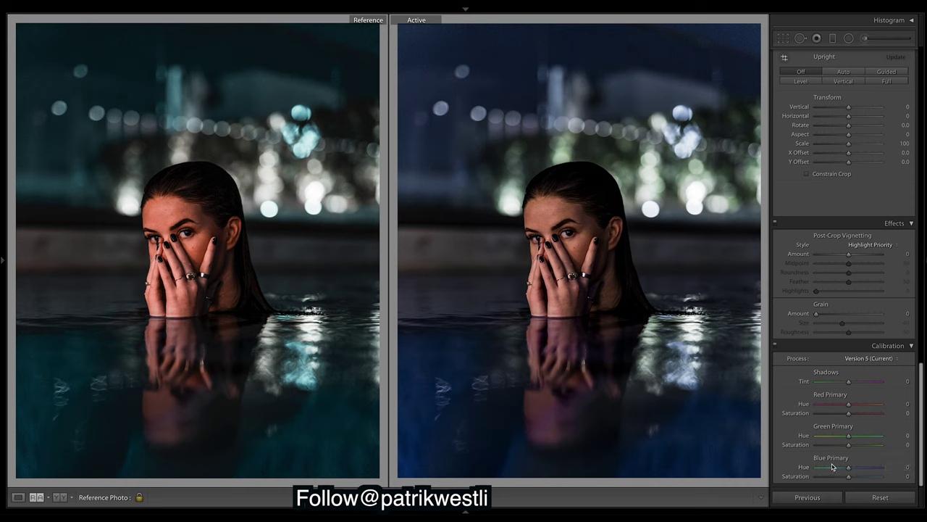
Step: Set Blue Primary Hue -66 and Saturation -14, and Red Primary Hue to about +53
left_click_drag(848, 470, 828, 469)
left_click_drag(849, 479, 844, 478)
left_click_drag(851, 410, 866, 409)
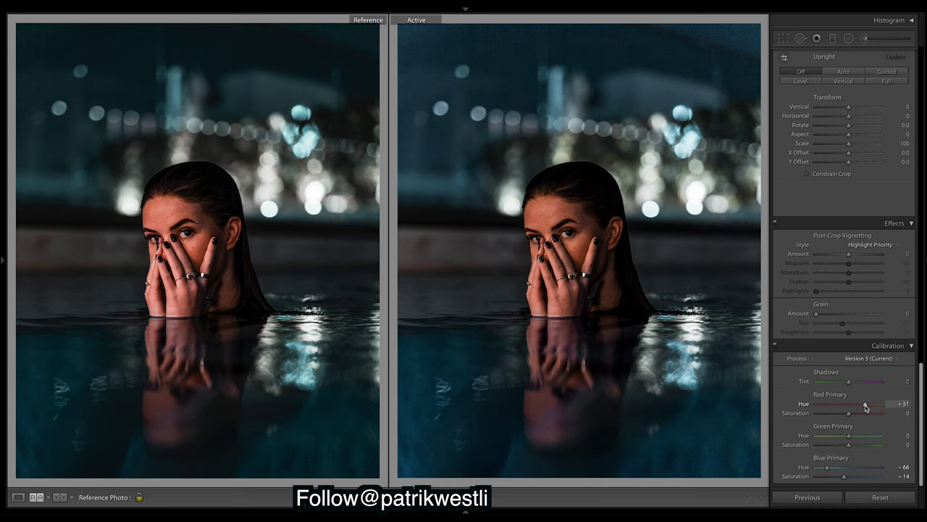
left_click_drag(866, 408, 868, 408)
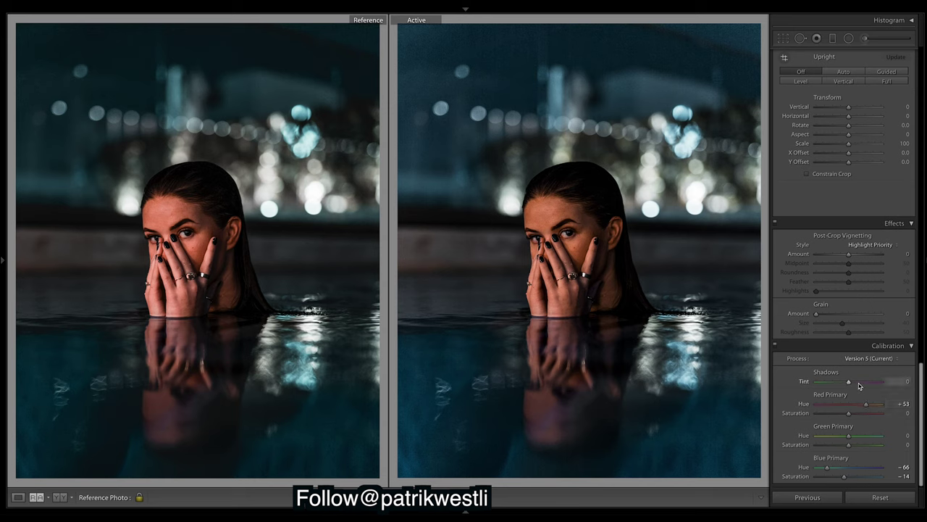
Step: Fine-tune the calibration Shadows Tint to -5
left_click_drag(847, 385, 844, 383)
left_click_drag(844, 383, 845, 383)
left_click_drag(924, 415, 924, 181)
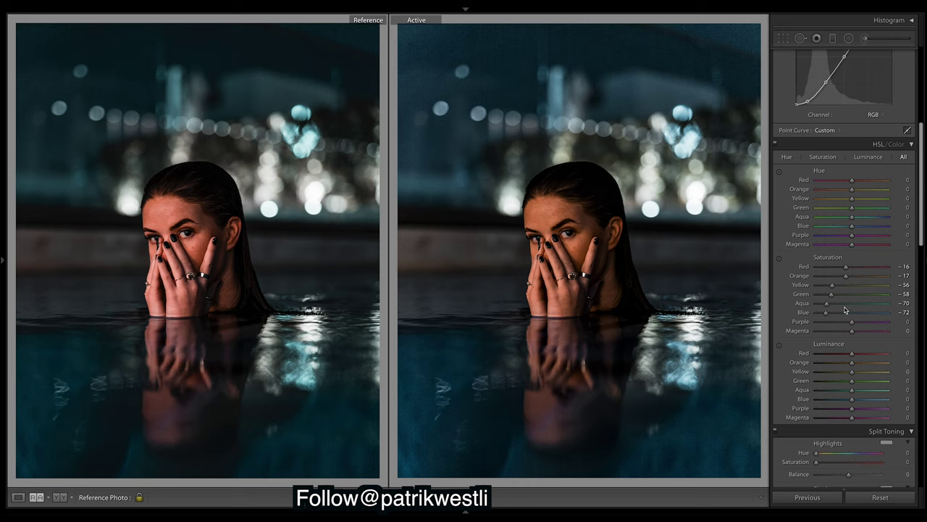
Step: Lower the lens profile Vignetting amount to 22, leaving Distortion at 100
scroll(855, 270, "down", 10)
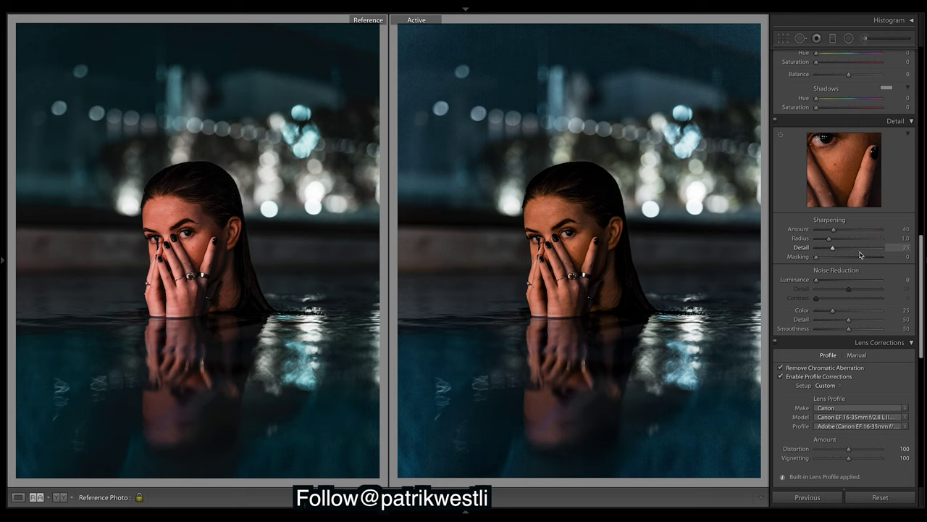
left_click_drag(923, 270, 923, 303)
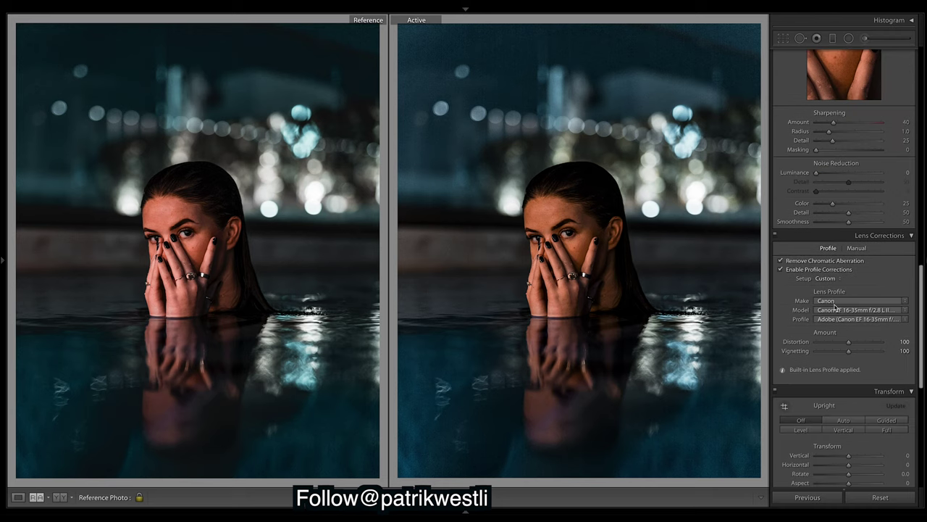
left_click_drag(848, 352, 828, 351)
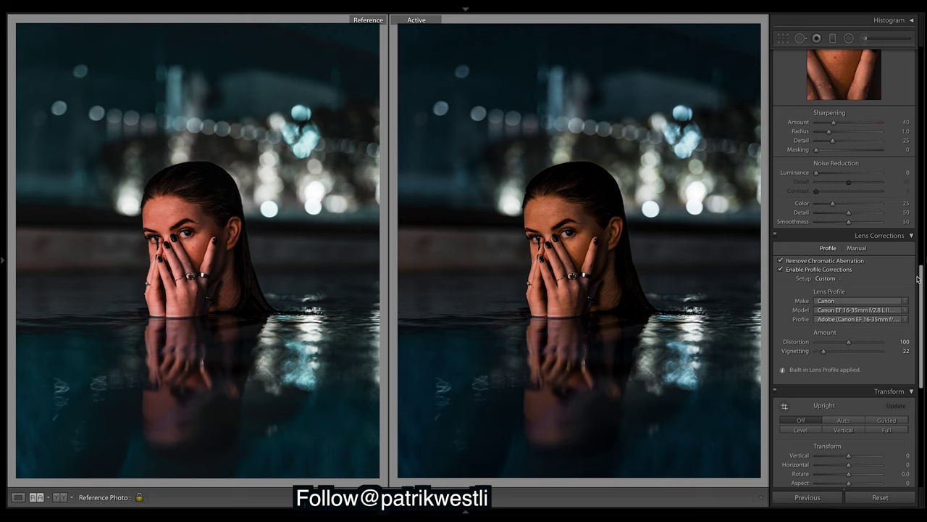
left_click_drag(918, 279, 918, 69)
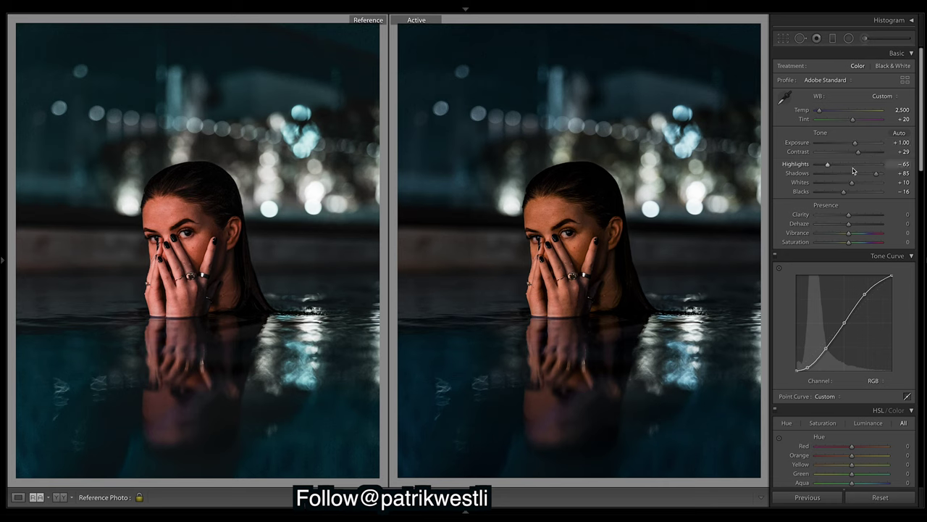
Step: Set Highlights to -55 and Shadows to +100, bringing the HSL/Color section into view
left_click_drag(828, 166, 831, 167)
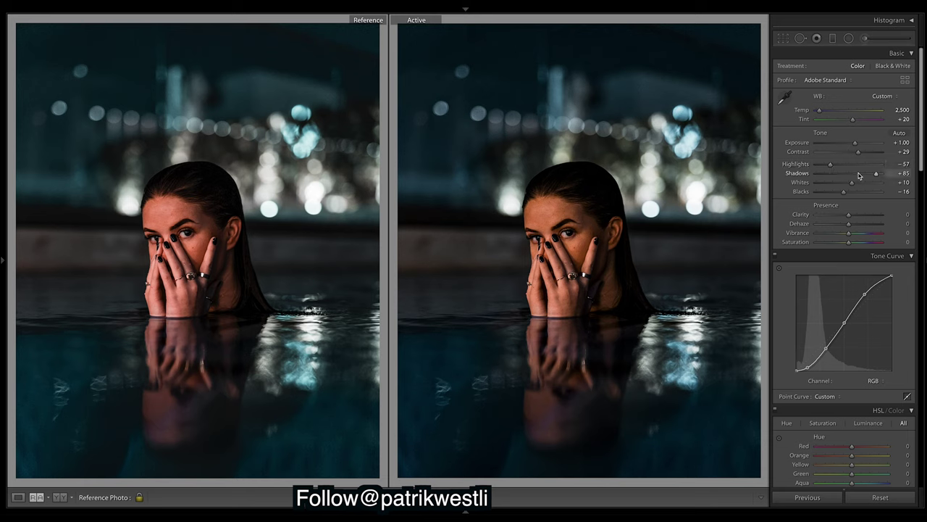
left_click_drag(876, 174, 883, 174)
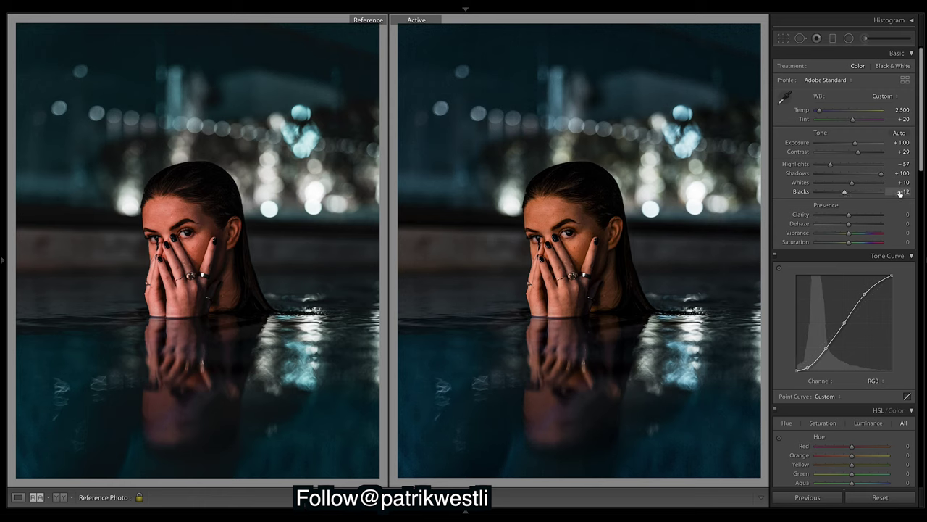
scroll(922, 125, "down", 1)
left_click_drag(922, 125, 925, 192)
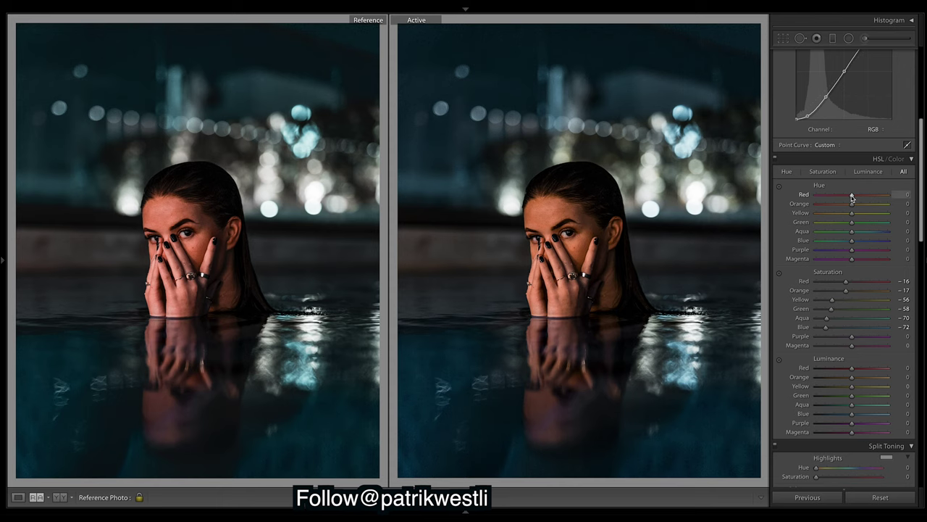
Step: Shift HSL hues: Red -6, Orange -14, Yellow -50 and Green -73
mouse_move(852, 197)
left_mouse_down()
mouse_move(805, 197)
mouse_move(884, 197)
mouse_move(850, 197)
left_mouse_up()
left_click_drag(852, 203, 849, 205)
left_click_drag(853, 215, 814, 221)
left_click_drag(817, 216, 843, 215)
left_click_drag(842, 213, 834, 216)
left_click_drag(852, 222, 825, 227)
Step: Try shifting the Aqua hue toward green, then undo it back to 0
left_click_drag(853, 234, 823, 241)
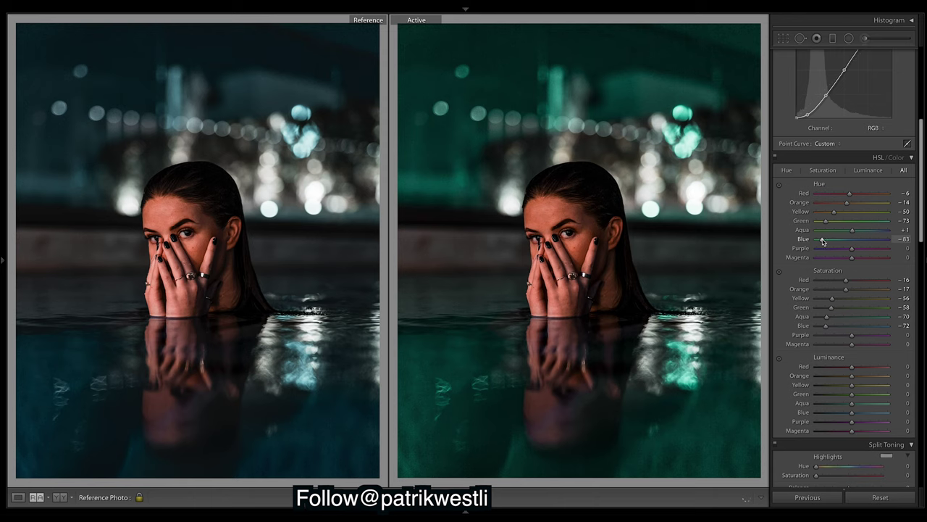
key("ctrl+z")
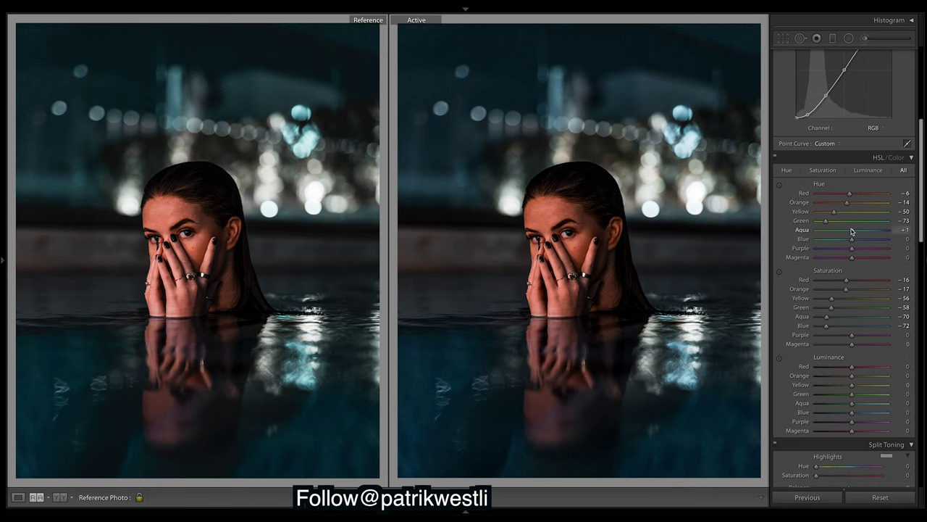
left_click_drag(852, 231, 816, 231)
key("ctrl+z")
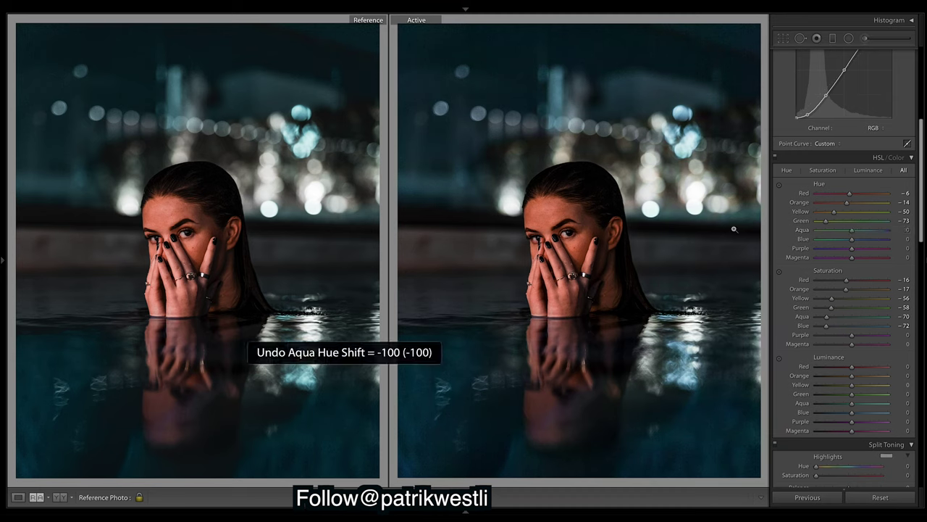
Step: Set HSL hues Aqua -49, Blue -5, Purple +5 and Magenta +23
left_click_drag(852, 240, 865, 239)
key("ctrl+z")
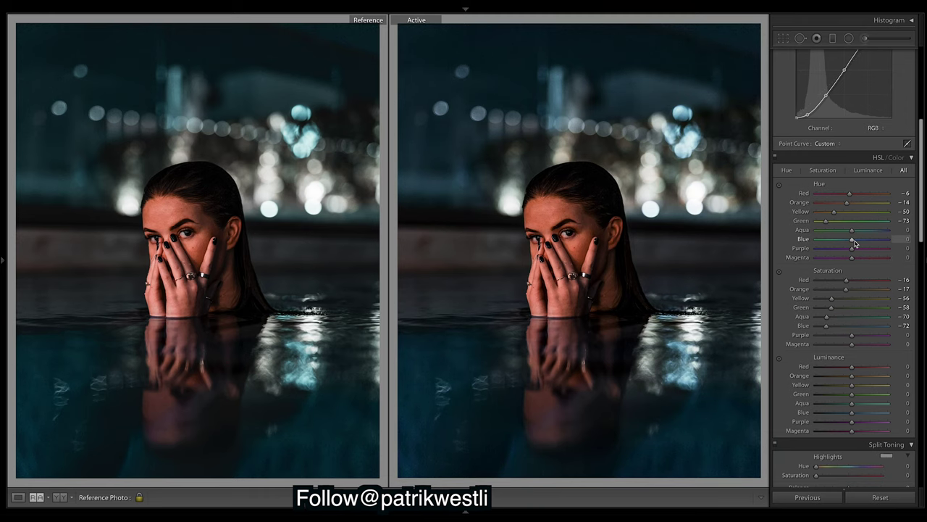
left_click_drag(853, 230, 846, 230)
left_click_drag(841, 231, 834, 231)
left_click_drag(852, 243, 851, 242)
left_click_drag(852, 248, 917, 259)
left_click_drag(817, 257, 862, 262)
Step: Set HSL saturation Yellow -100, Aqua -75 and Blue -74
left_click_drag(833, 299, 813, 300)
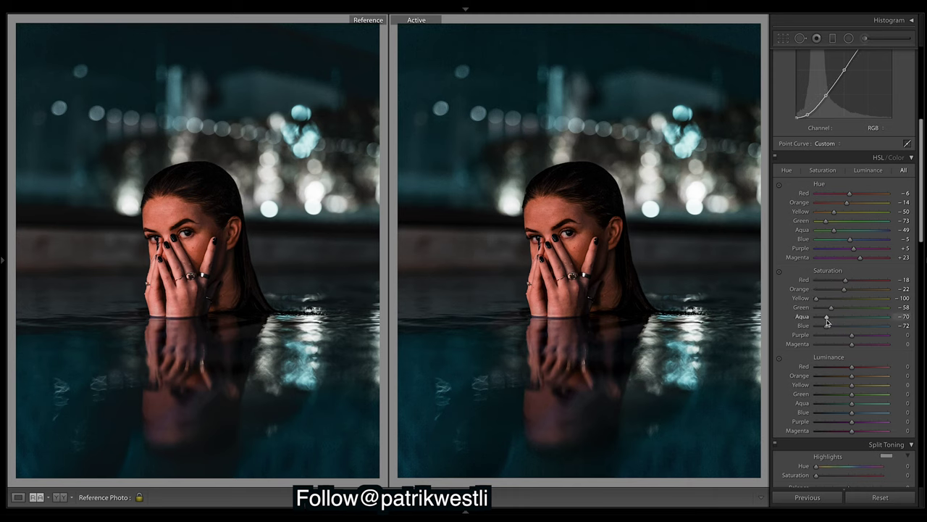
left_click_drag(826, 322, 825, 321)
left_click_drag(828, 328, 826, 329)
Step: Set luminance Orange +18 and Aqua -12, keeping Purple and Magenta luminance at 0
left_click(858, 378)
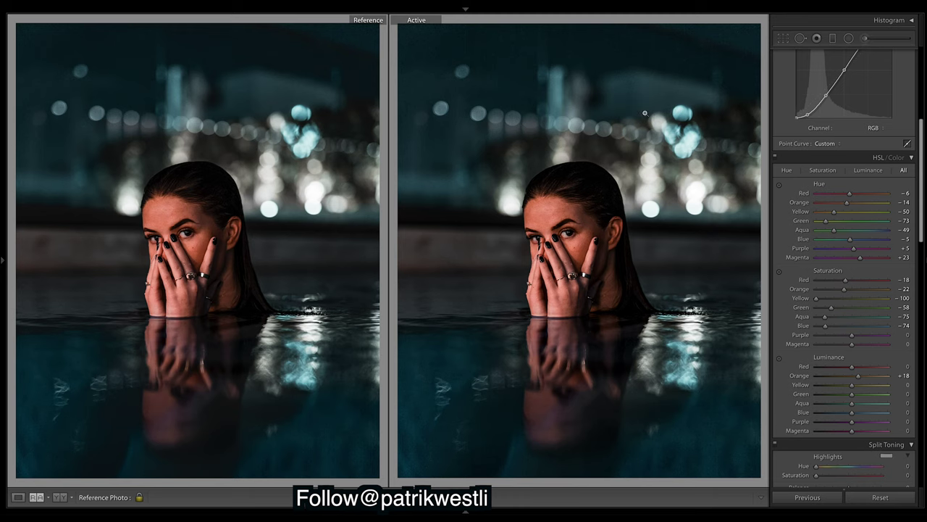
mouse_move(852, 404)
left_mouse_down()
mouse_move(772, 399)
mouse_move(848, 402)
left_mouse_up()
left_click_drag(847, 406, 849, 408)
left_click_drag(853, 422, 888, 421)
mouse_move(886, 422)
left_mouse_down()
mouse_move(853, 422)
mouse_move(888, 433)
left_mouse_up()
double_click(888, 432)
Step: Turn off sharpening by setting Detail Sharpening Amount to 0
scroll(846, 251, "down", 10)
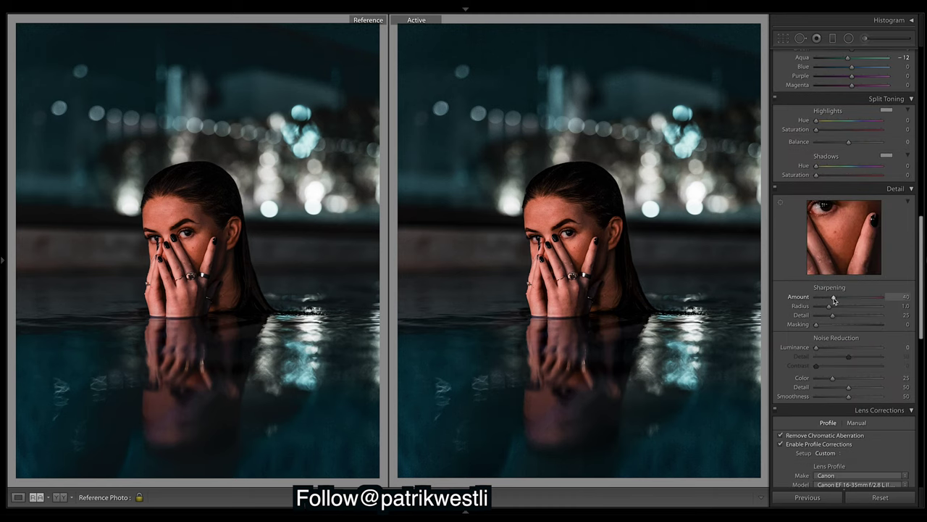
left_click_drag(834, 298, 816, 298)
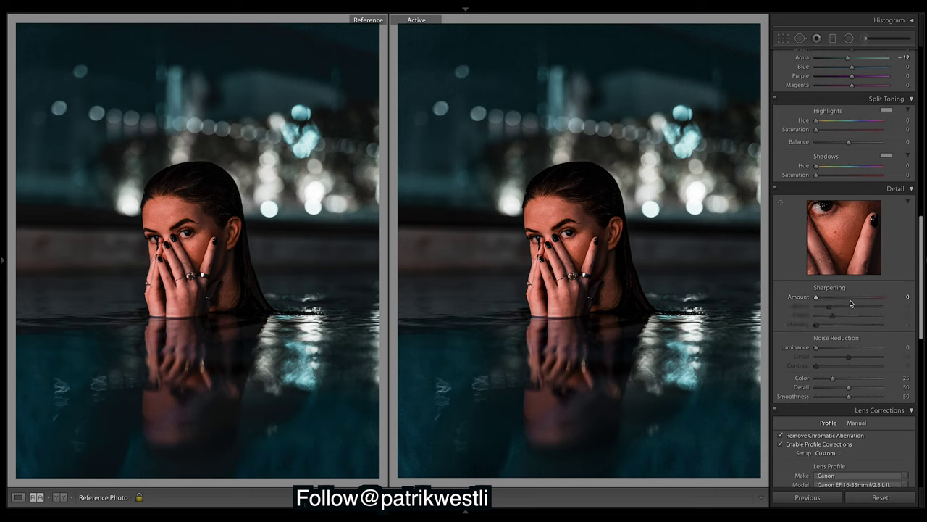
scroll(922, 301, "down", 10)
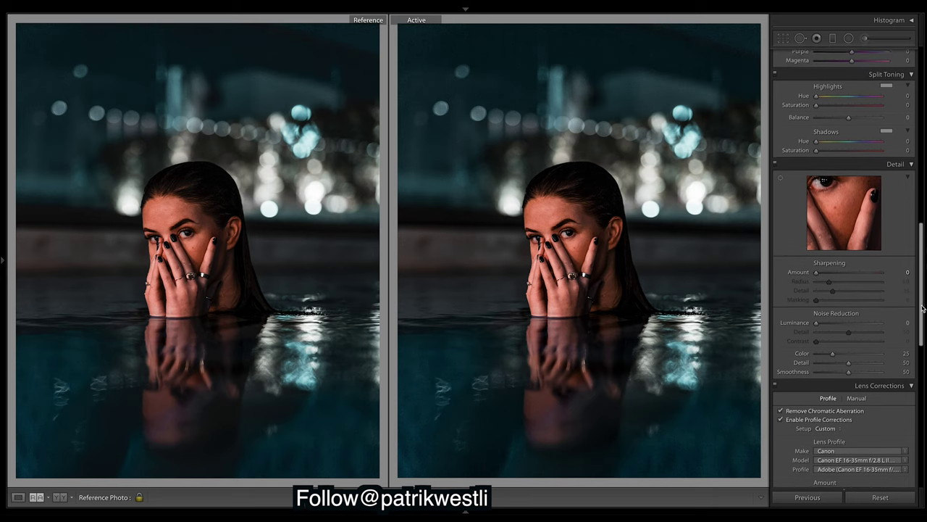
scroll(844, 268, "down", 5)
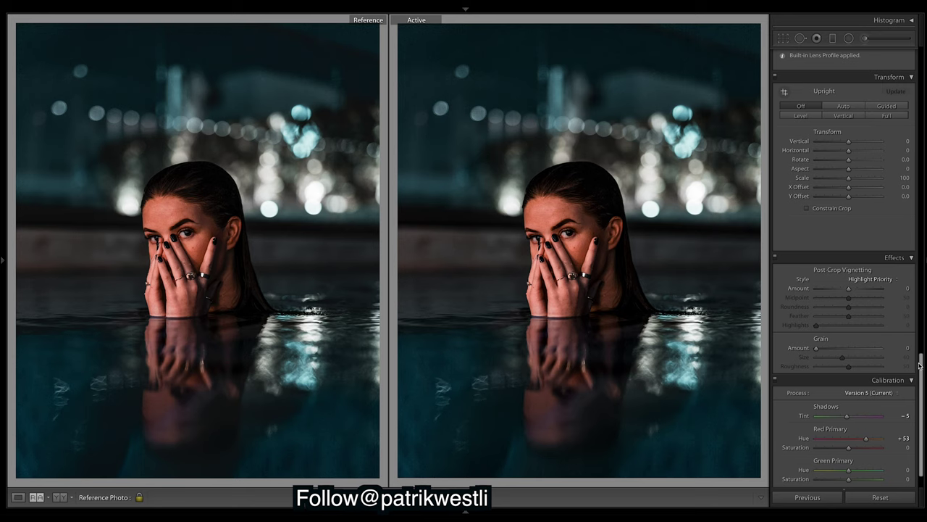
left_click_drag(920, 364, 921, 56)
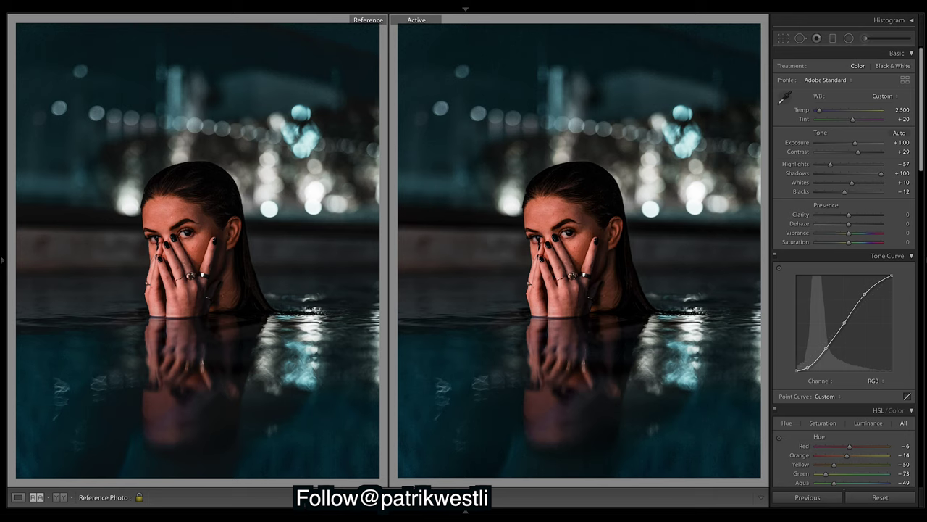
scroll(905, 271, "down", 6)
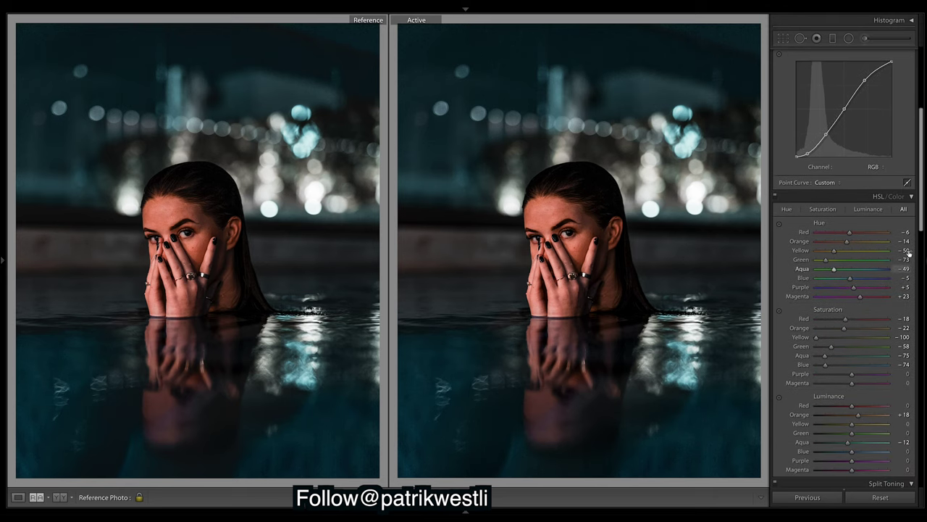
Step: Try orange saturation and blue hue tweaks, undo the orange change, and reveal the Presets panel
left_click_drag(842, 334, 843, 332)
key("ctrl+z")
left_click_drag(851, 279, 859, 282)
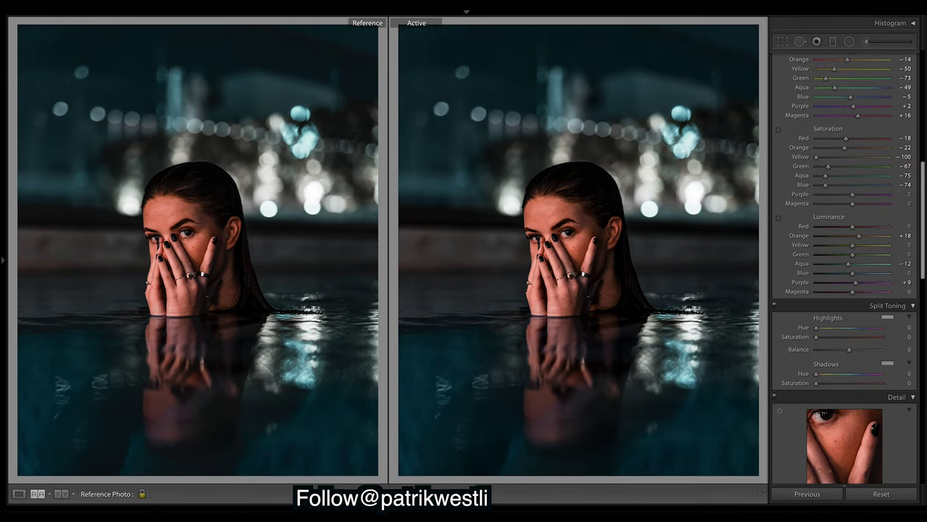
scroll(844, 217, "up", 10)
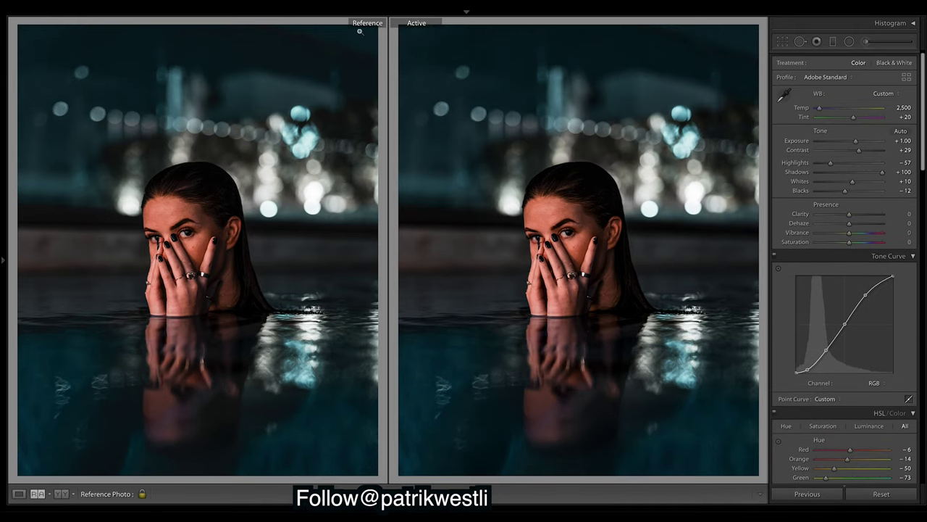
mouse_move(2, 262)
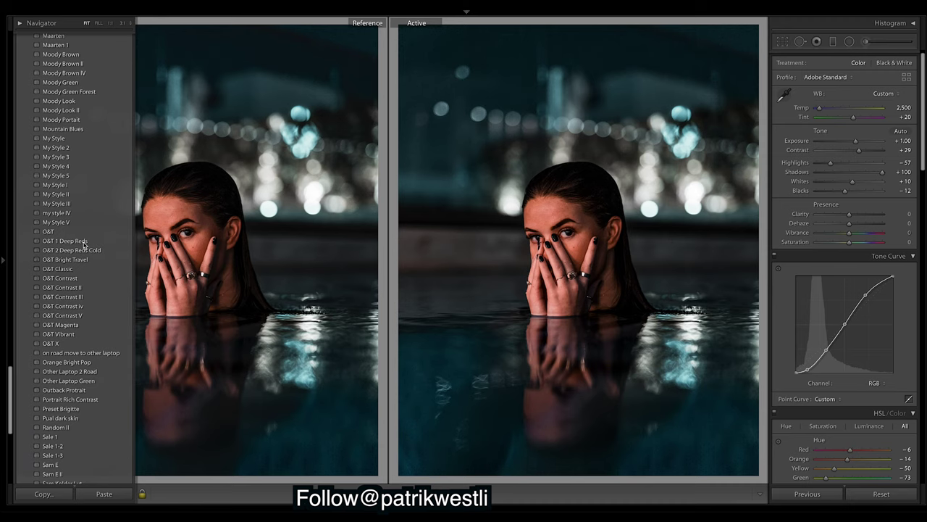
Step: Apply the O&T 1 Deep Reds preset with Exposure +2.20, Temp 2,741, Saturation -18, Vibrance 0
left_click(85, 241)
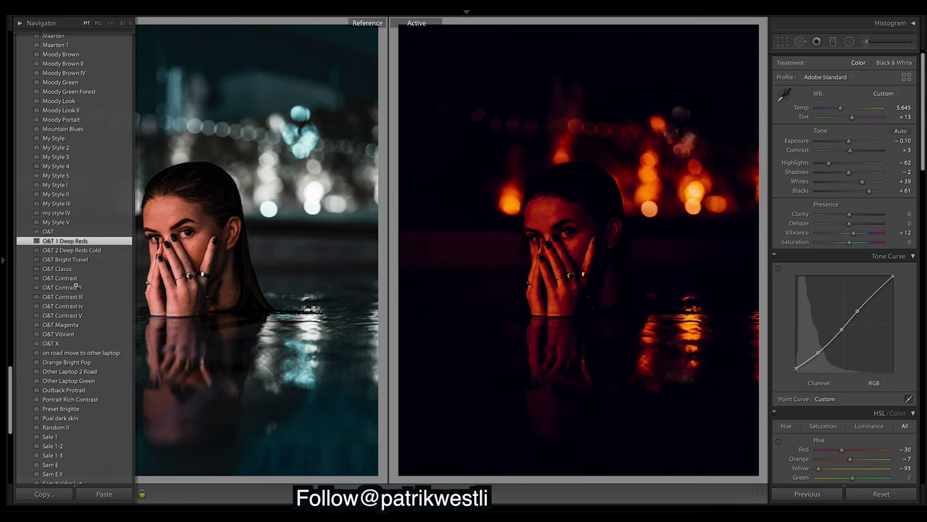
left_click(3, 262)
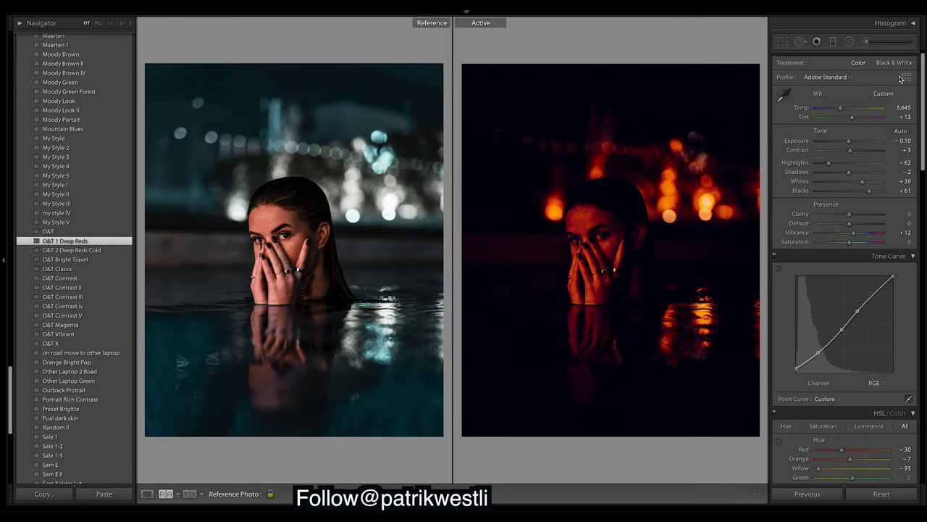
left_click_drag(849, 141, 864, 143)
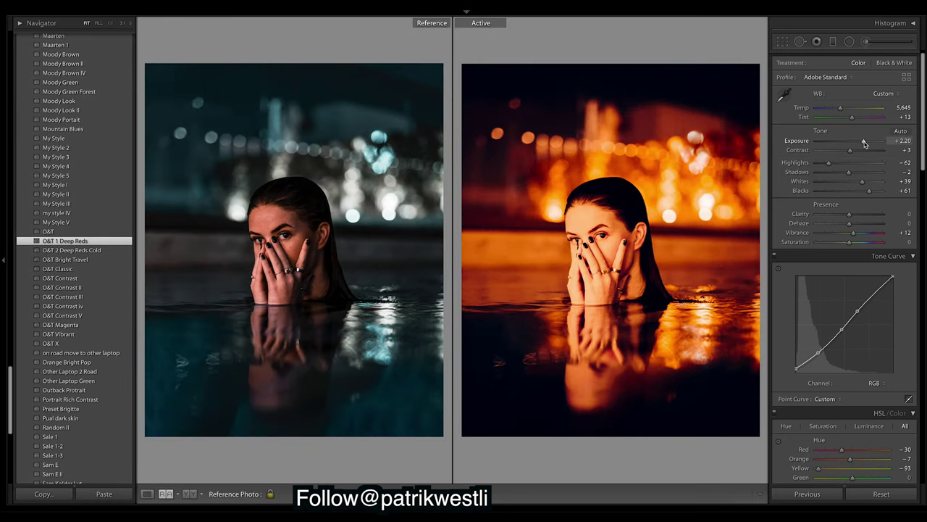
left_click_drag(841, 108, 821, 110)
left_click_drag(848, 242, 843, 246)
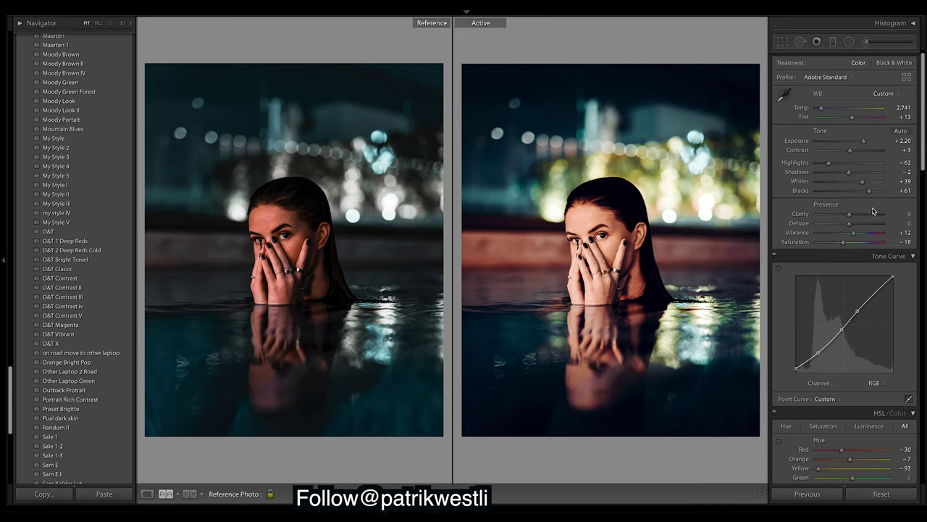
left_click_drag(854, 236, 847, 237)
double_click(847, 236)
left_click(3, 261)
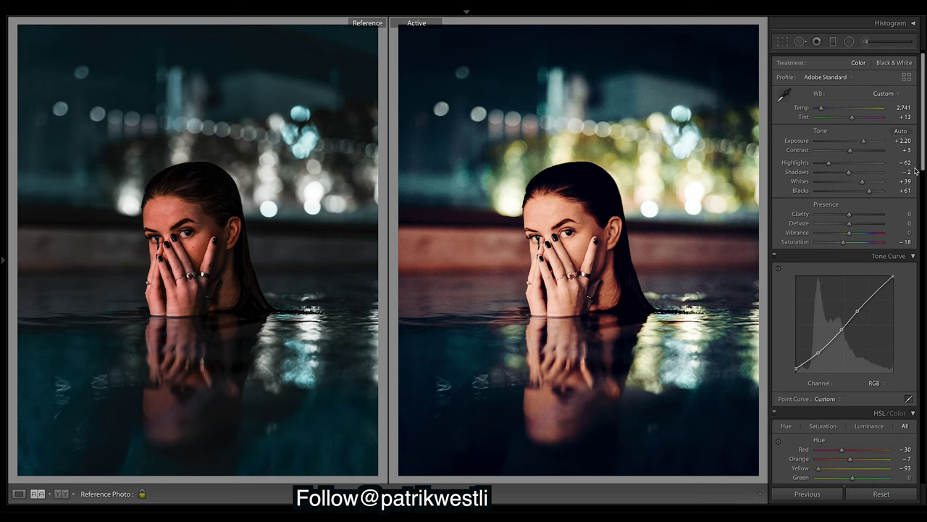
Step: Undo the preset's vibrance, saturation, temperature and exposure changes with repeated Ctrl+Z
key("ctrl+z")
key("ctrl+z")
key("ctrl+z")
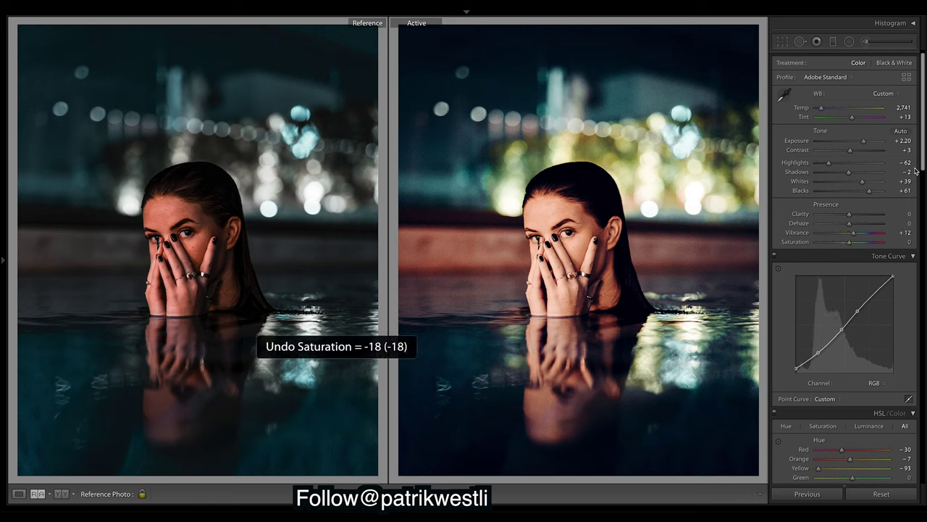
key("ctrl+z")
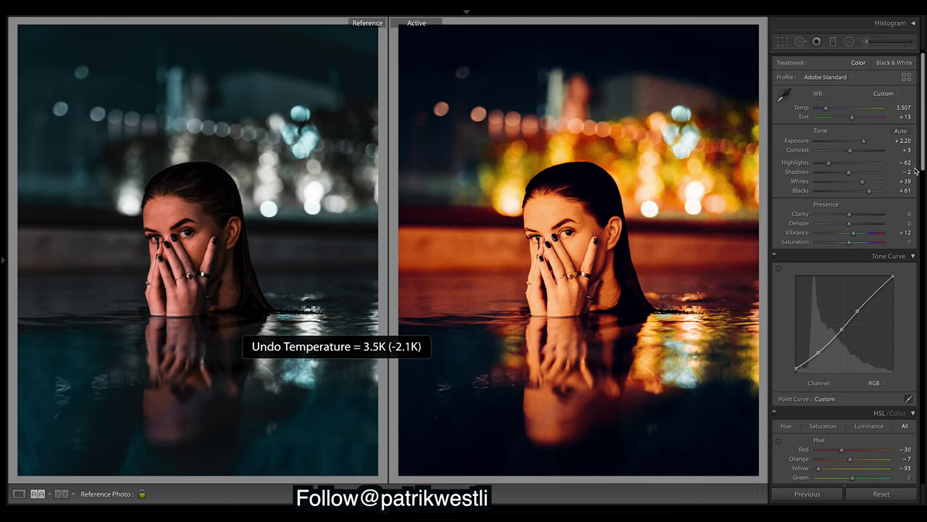
key("ctrl+z")
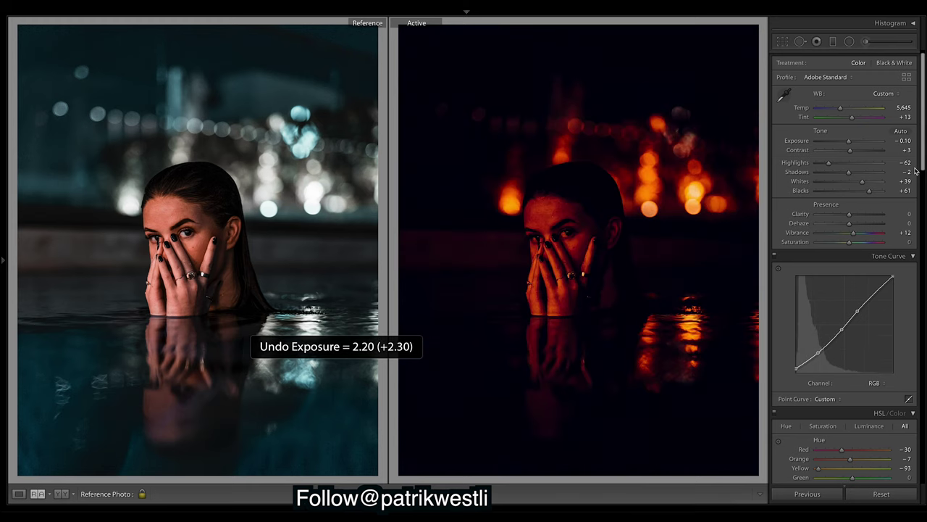
key("ctrl+z")
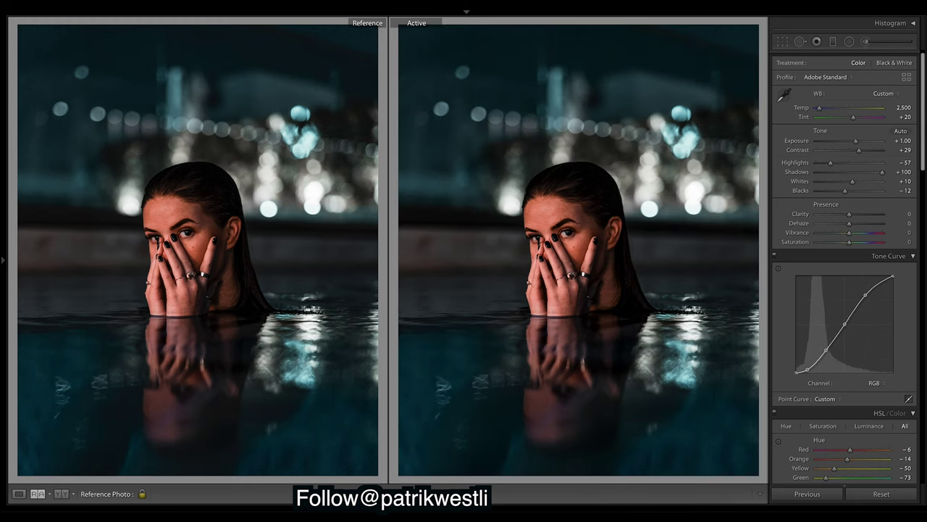
scroll(855, 271, "down", 5)
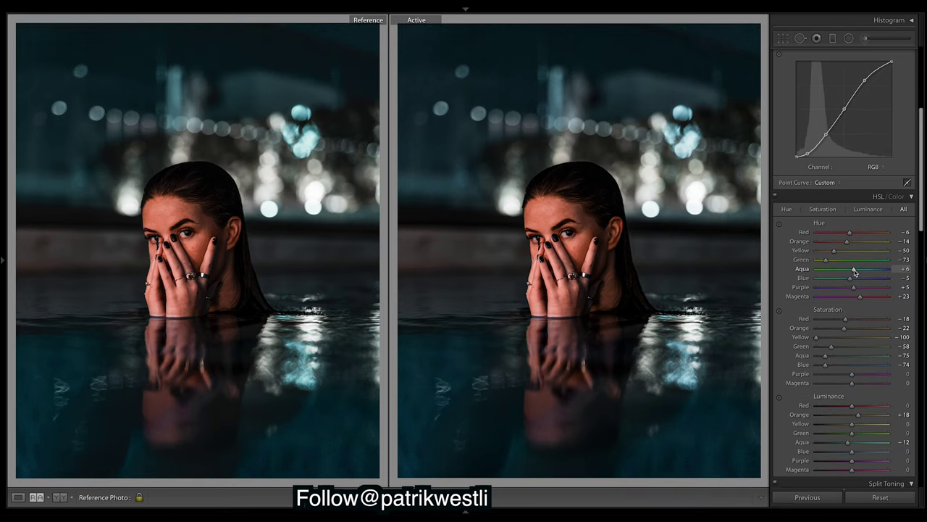
key("ctrl+z")
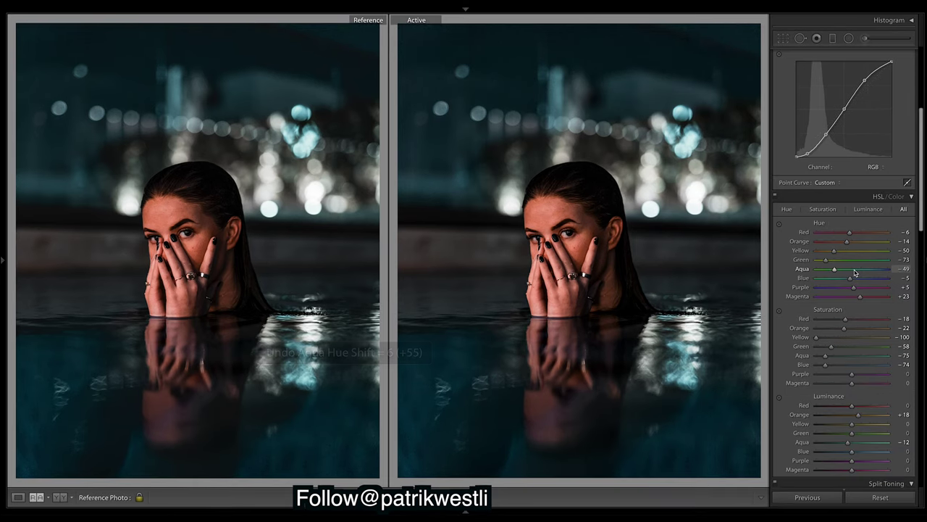